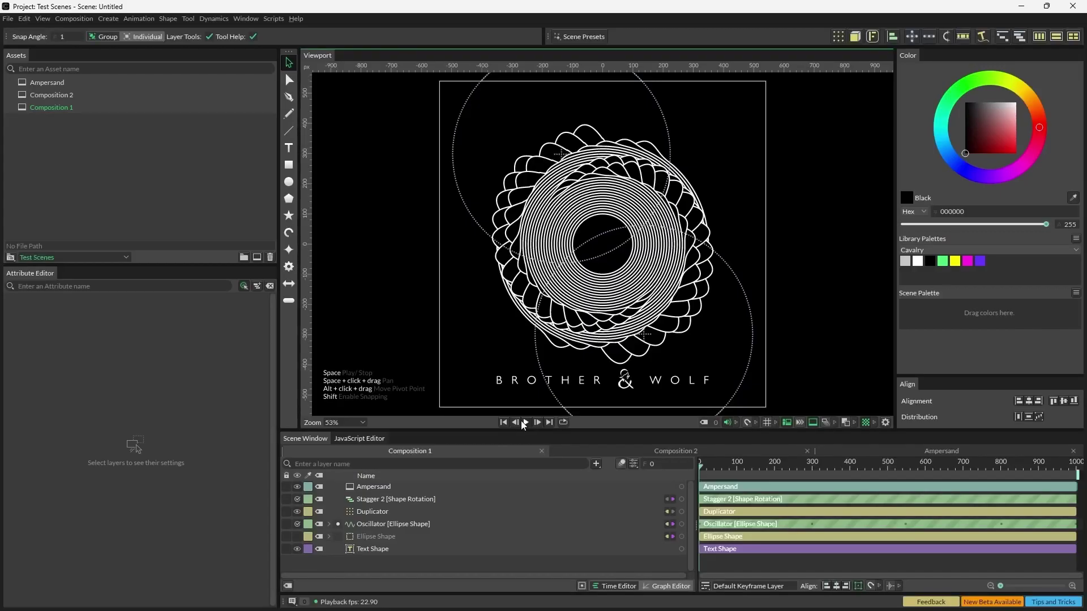
Play back Composition 1 to preview the finished spiral-ring animation.
{"action": "left_click", "coordinate": [525, 422]}
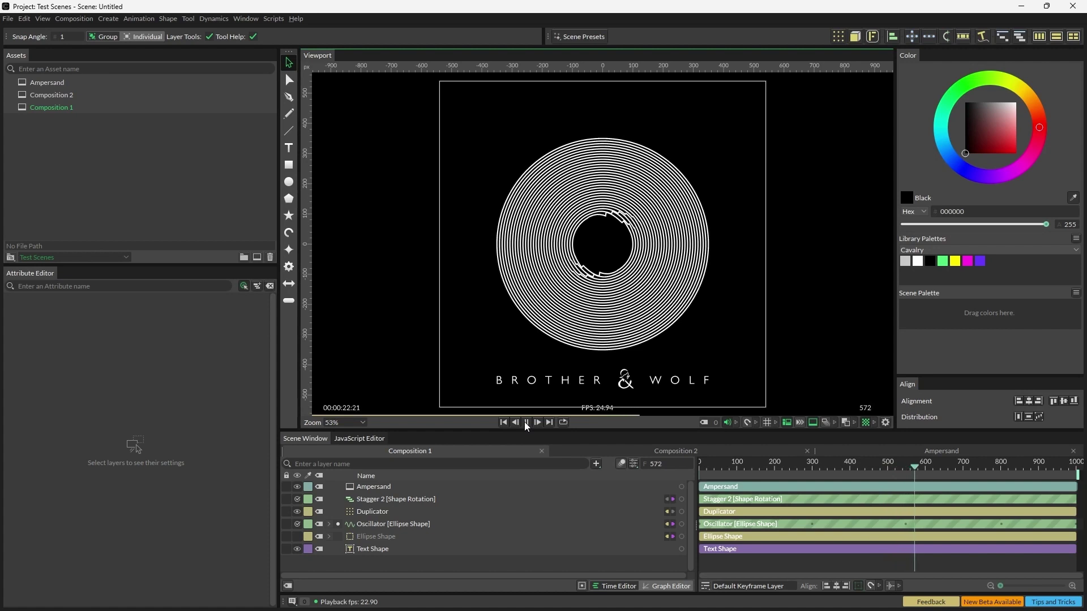
In Composition 2, add a centred circle with black fill and a white outline.
{"action": "left_click", "coordinate": [675, 450]}
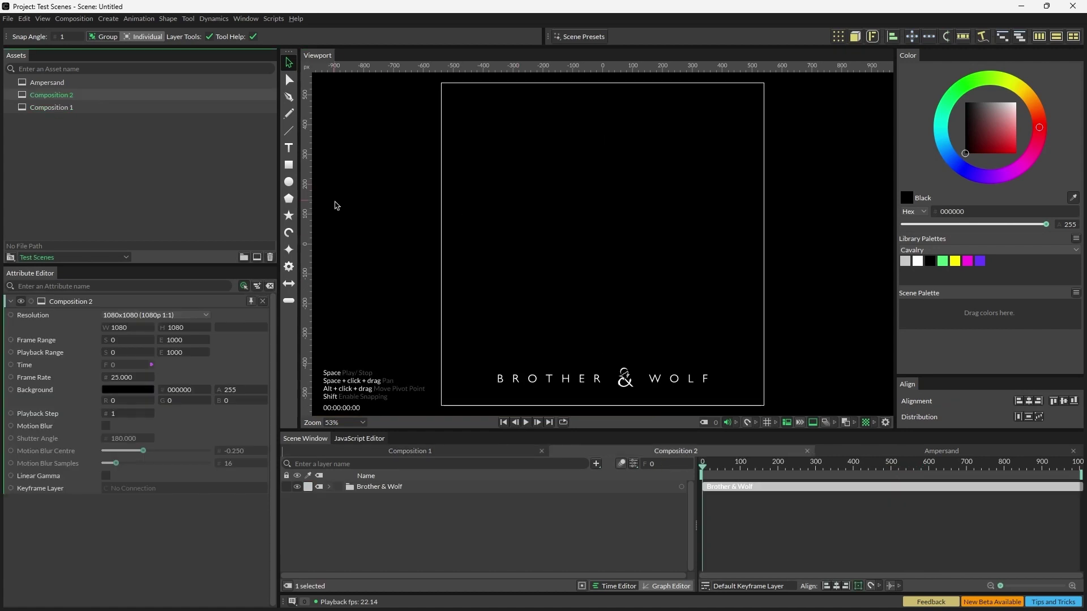
{"action": "left_click", "coordinate": [289, 182]}
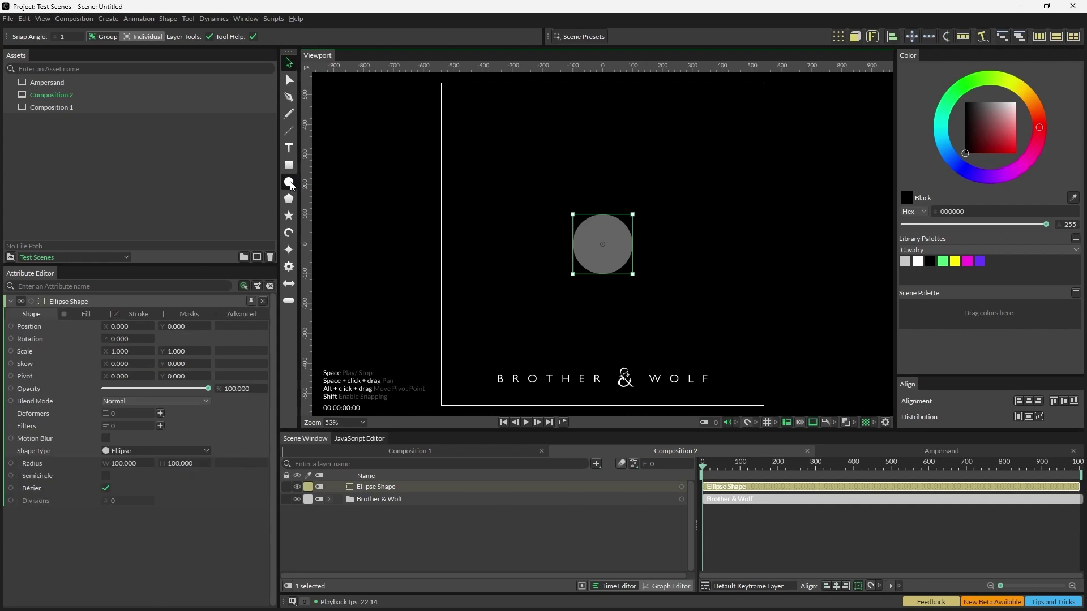
{"action": "left_click_drag", "start_coordinate": [117, 265], "coordinate": [112, 180]}
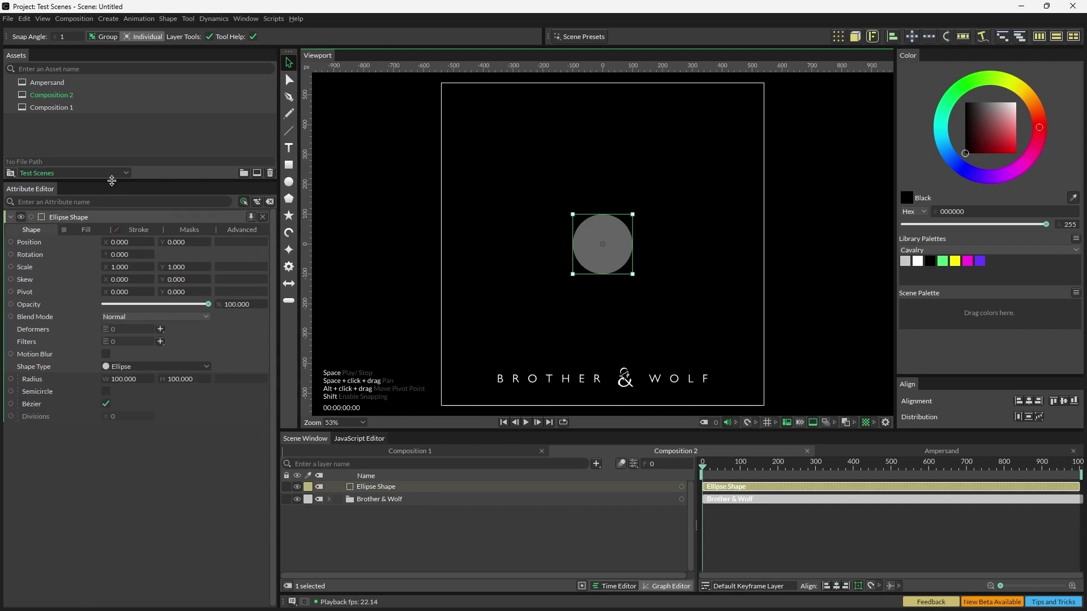
{"action": "left_click", "coordinate": [93, 228]}
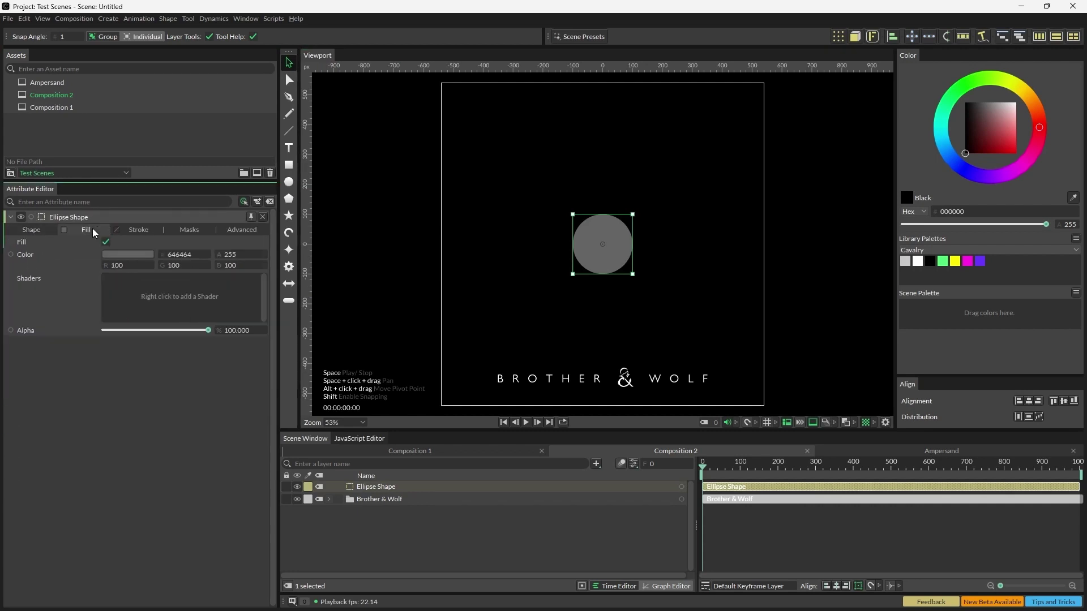
{"action": "left_click", "coordinate": [128, 255]}
{"action": "mouse_move", "coordinate": [121, 145]}
{"action": "left_mouse_down"}
{"action": "mouse_move", "coordinate": [102, 153]}
{"action": "mouse_move", "coordinate": [220, 5]}
{"action": "left_mouse_up"}
{"action": "left_click", "coordinate": [147, 229]}
{"action": "left_click", "coordinate": [119, 255]}
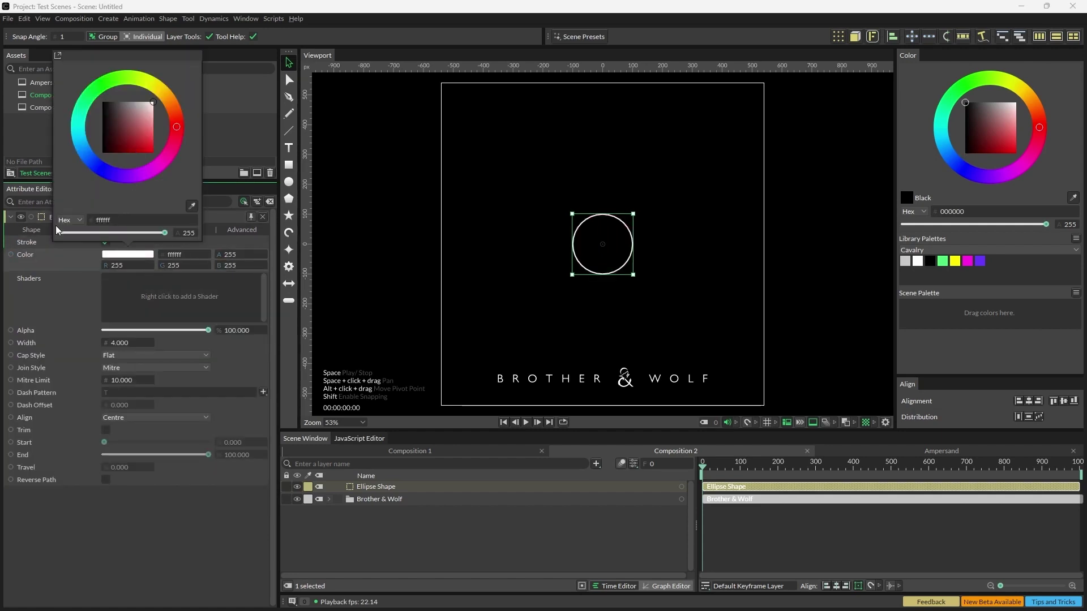
Turn off Bézier on the circle and set its Divisions to 10.
{"action": "left_click", "coordinate": [30, 229]}
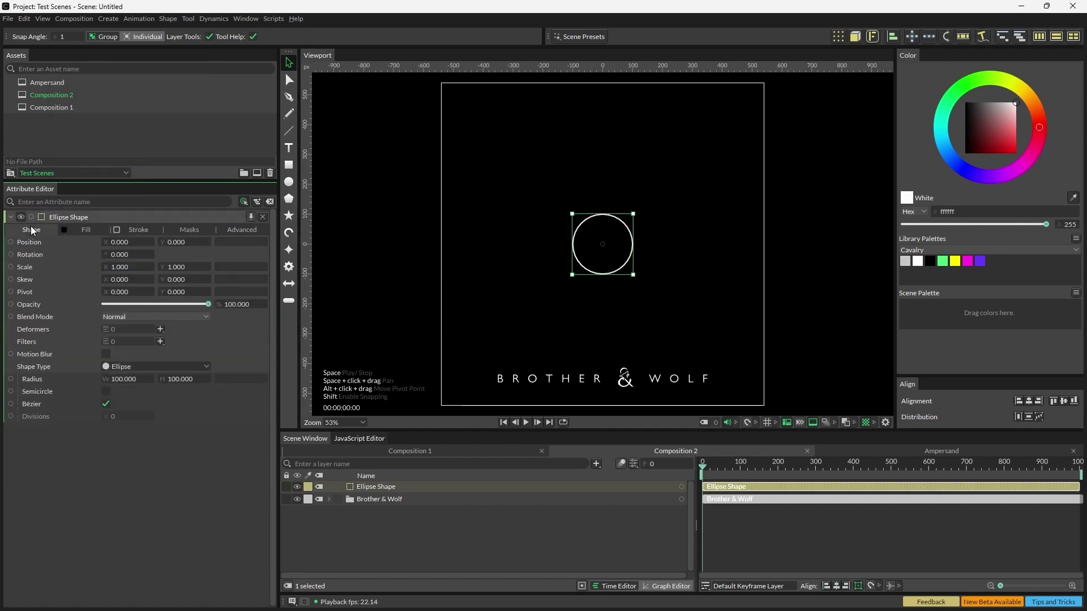
{"action": "left_click", "coordinate": [106, 404]}
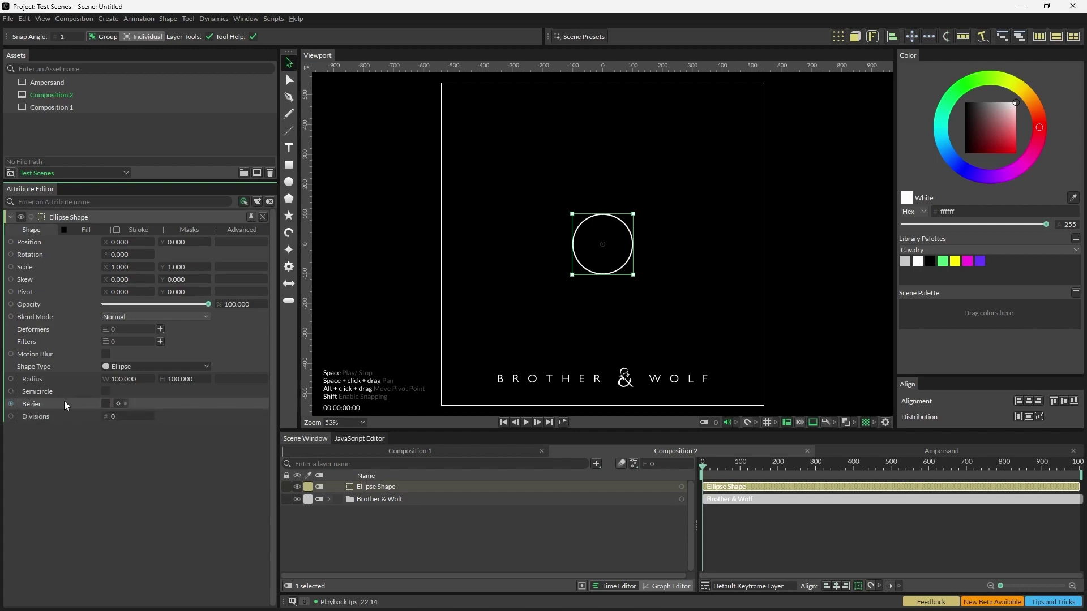
{"action": "left_click", "coordinate": [121, 415]}
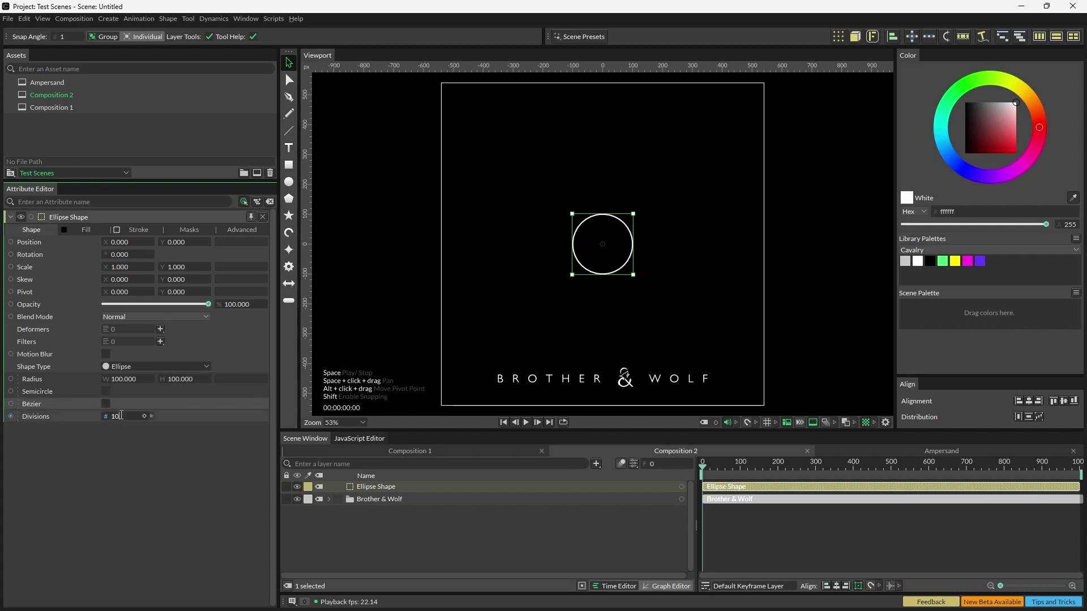
{"action": "type", "text": "10"}
{"action": "key", "text": "Return"}
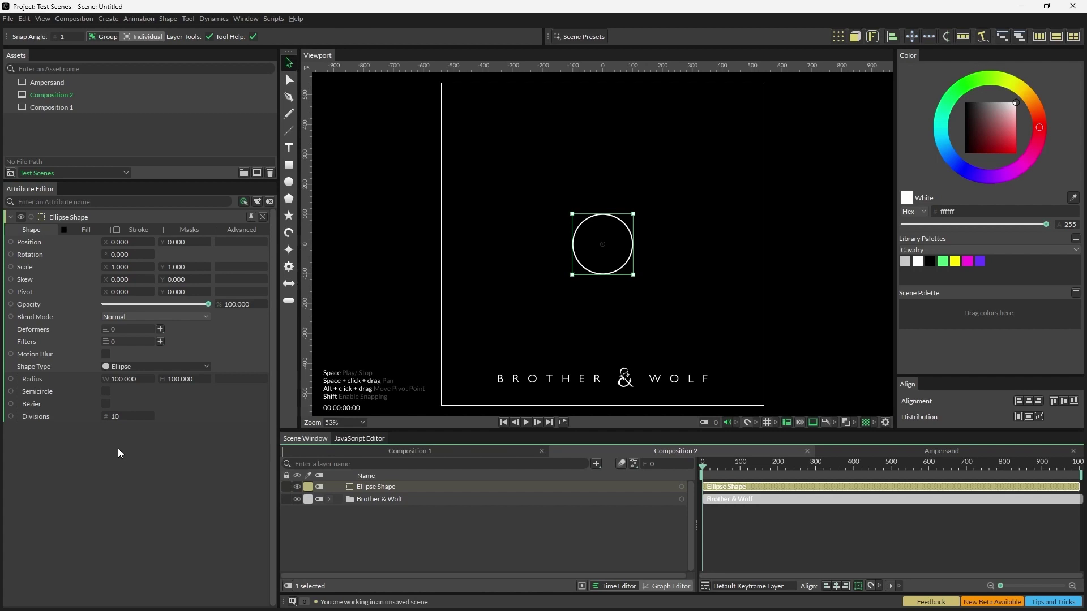
Drive the circle's Radius with a Stagger behaviour ranging from 100 to 350.
{"action": "right_click", "coordinate": [52, 380]}
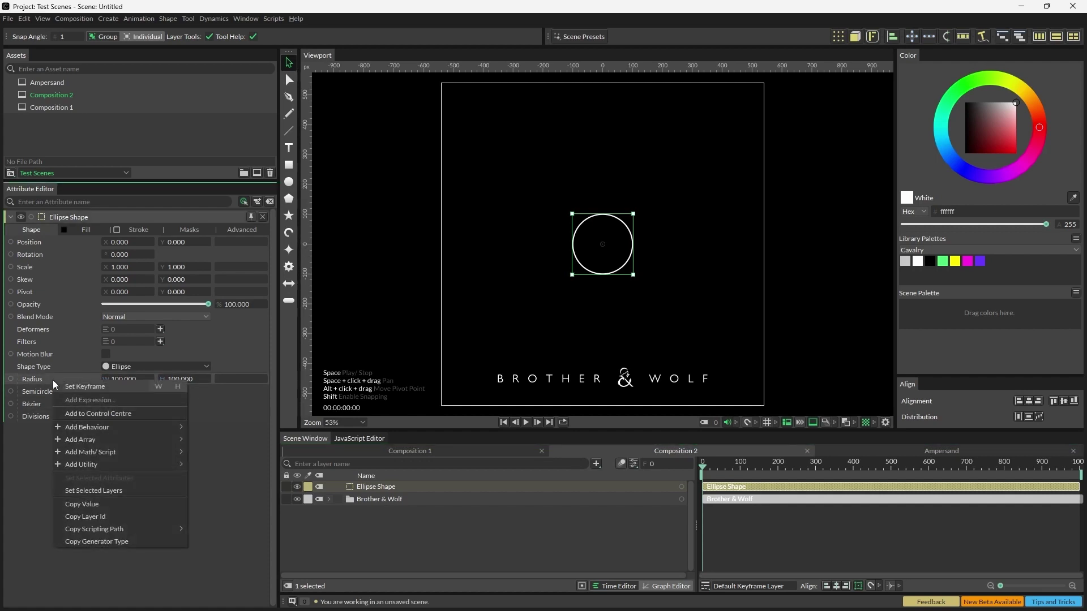
{"action": "mouse_move", "coordinate": [139, 427]}
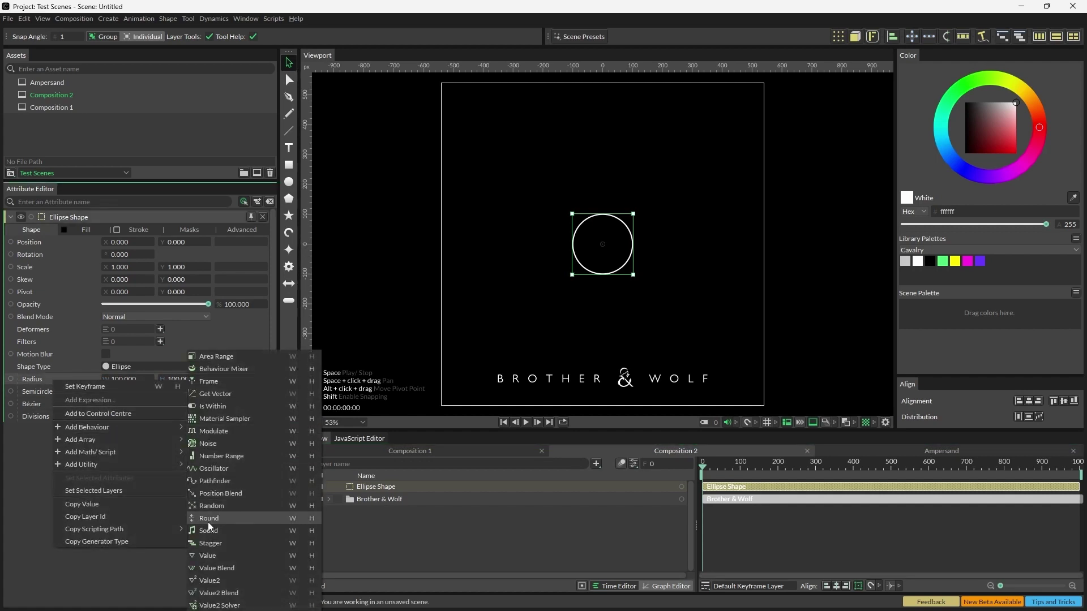
{"action": "left_click", "coordinate": [212, 542]}
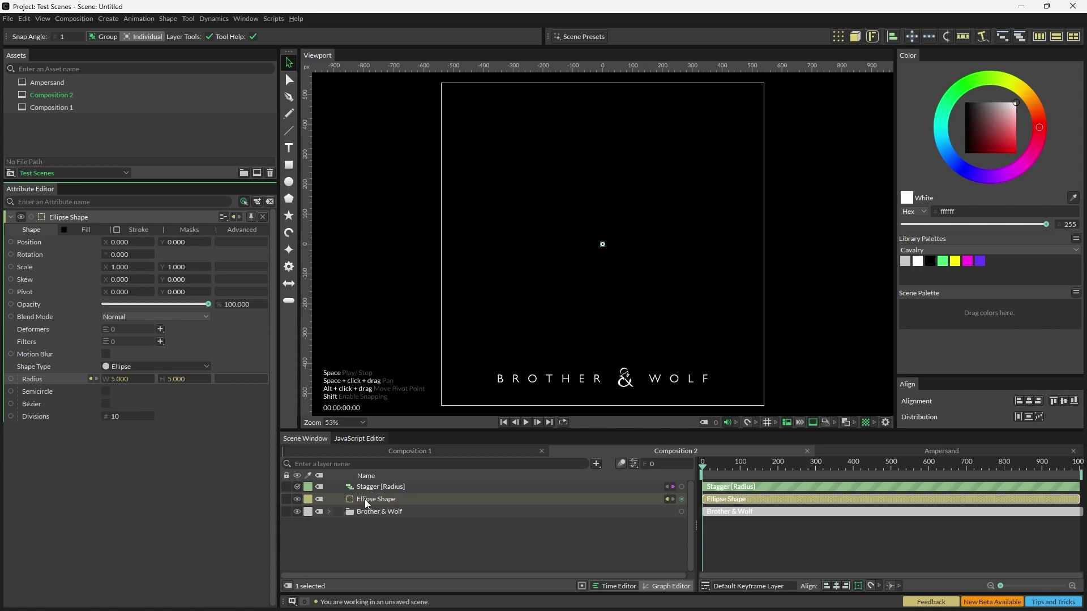
{"action": "left_click", "coordinate": [375, 486]}
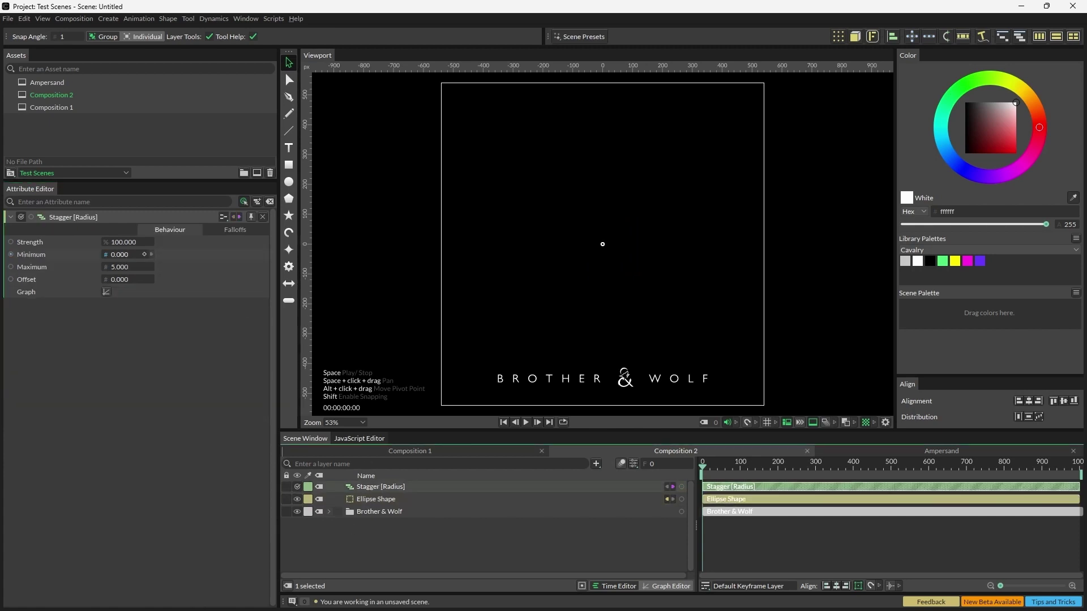
{"action": "left_click", "coordinate": [125, 255]}
{"action": "type", "text": "100"}
{"action": "key", "text": "Tab"}
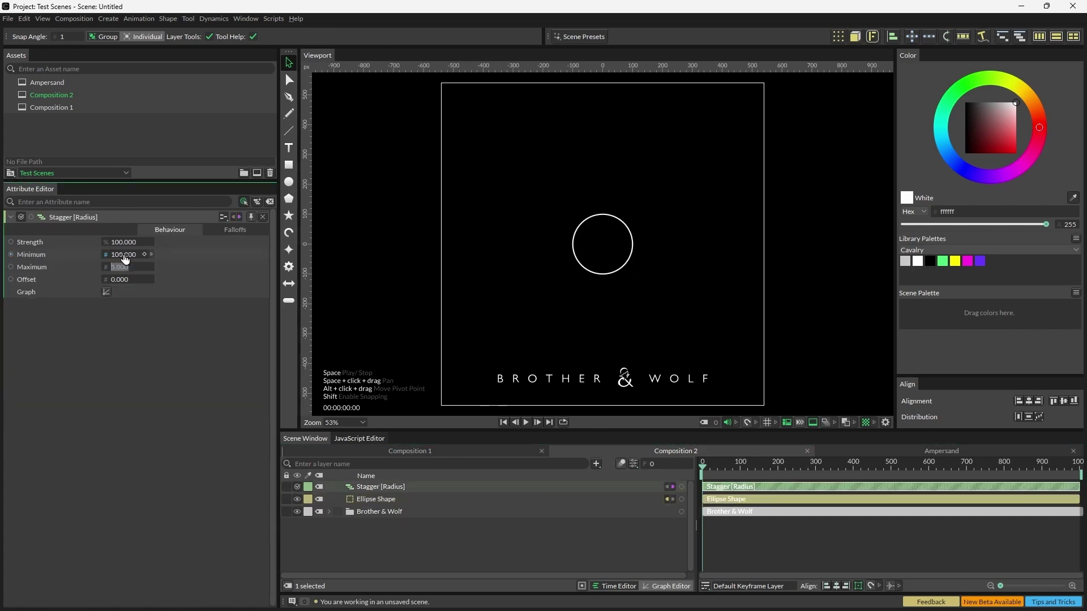
{"action": "type", "text": "350"}
{"action": "key", "text": "Return"}
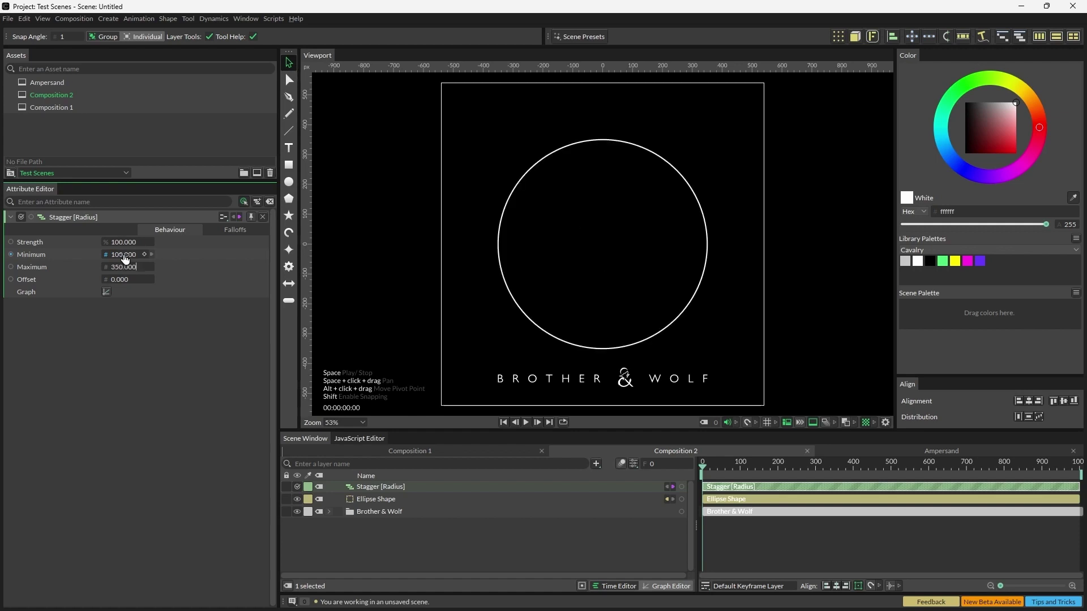
Flip the stagger's falloff graph horizontally so the curve descends.
{"action": "left_click", "coordinate": [106, 292]}
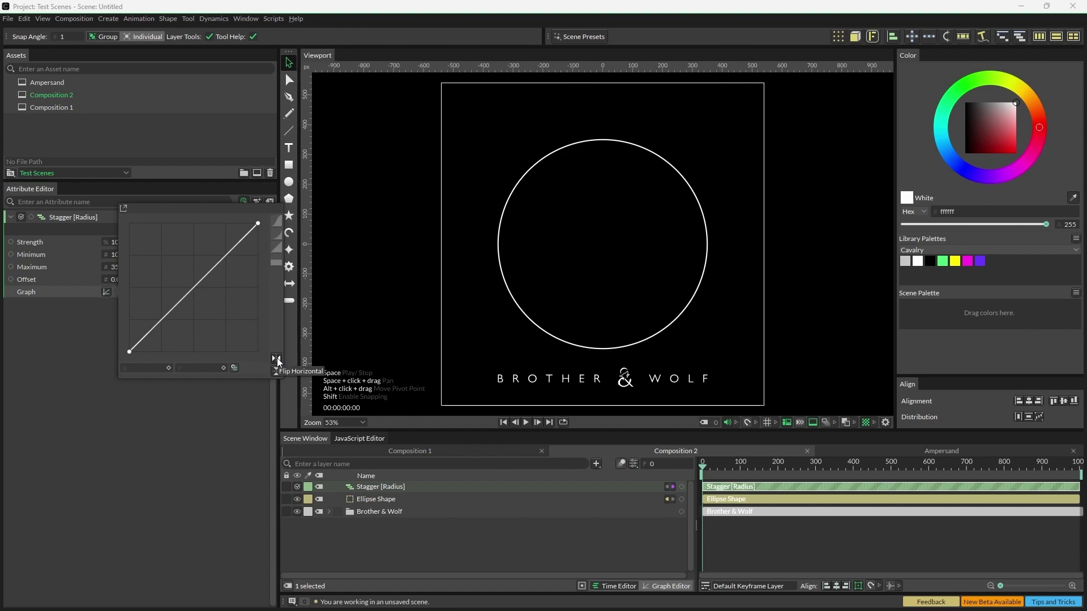
{"action": "left_click", "coordinate": [277, 358]}
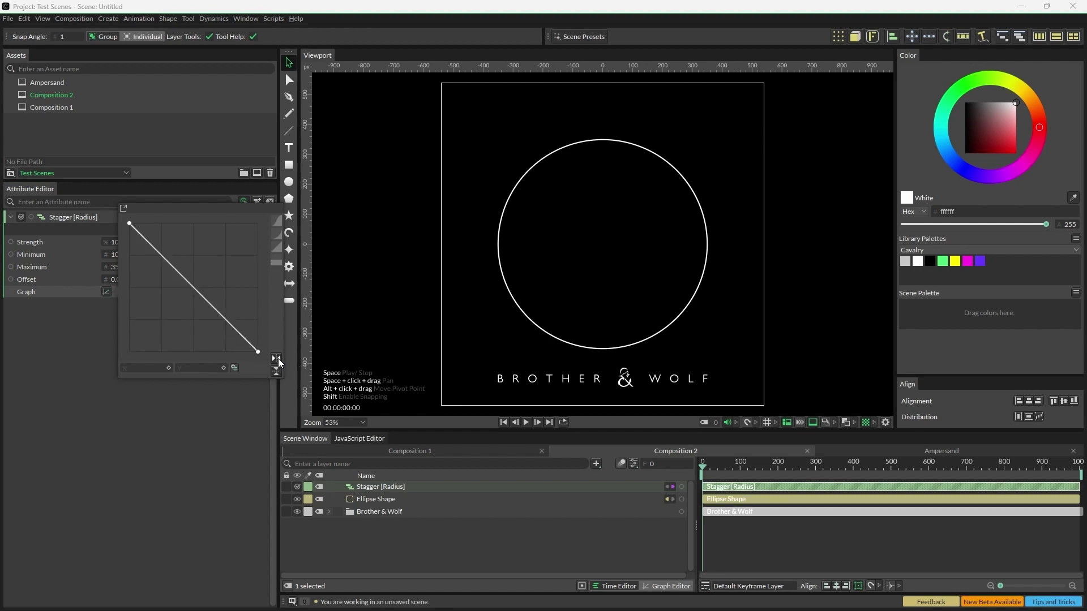
{"action": "left_click", "coordinate": [393, 501]}
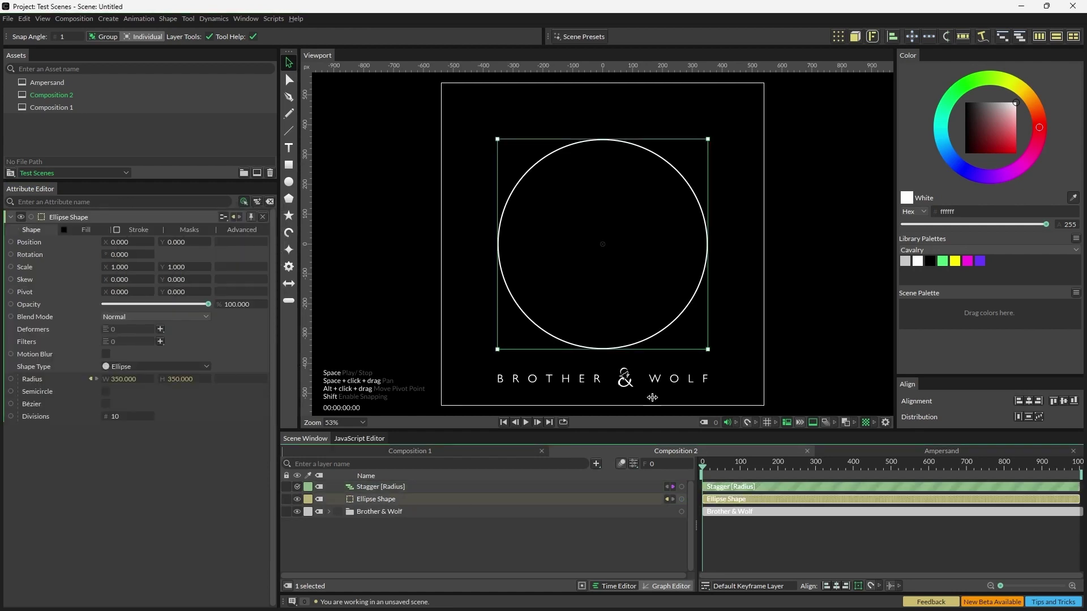
Add a Duplicator with Point distribution and Count 30 to stack concentric rings.
{"action": "left_click", "coordinate": [838, 37]}
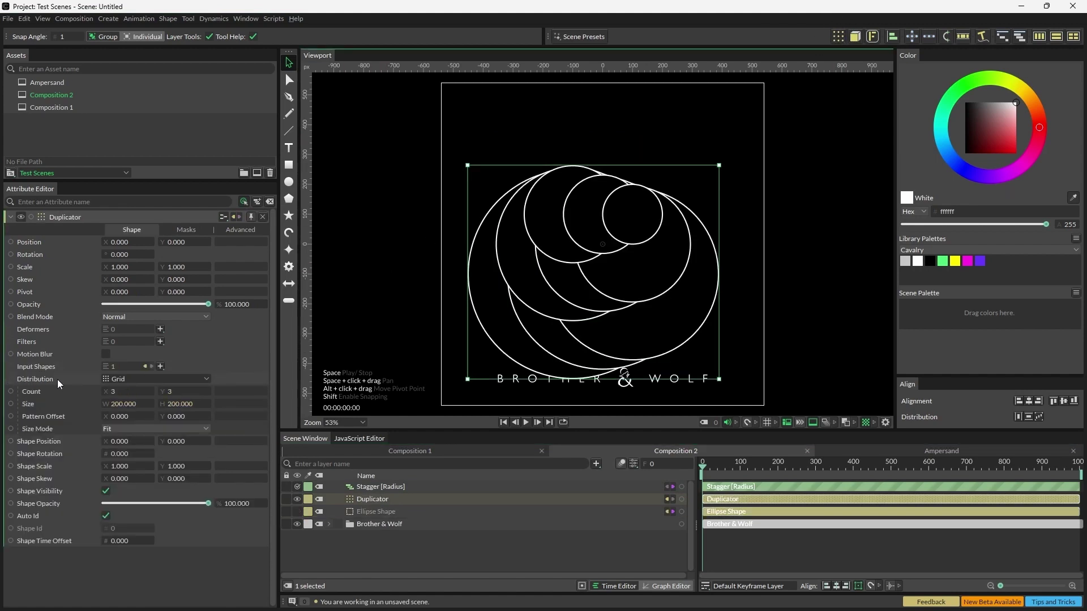
{"action": "left_click", "coordinate": [130, 379]}
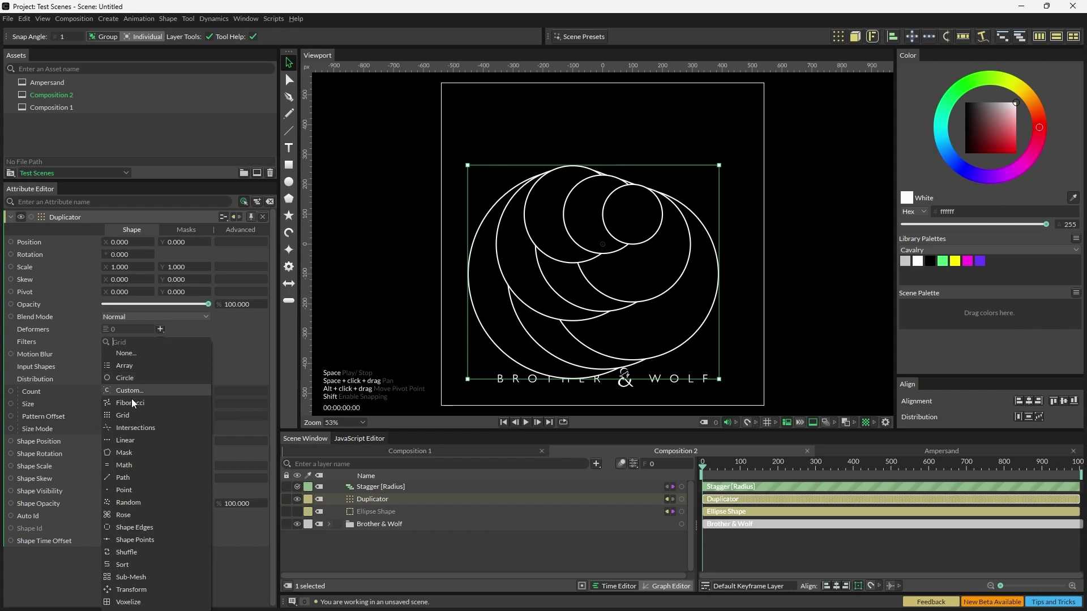
{"action": "left_click", "coordinate": [131, 491]}
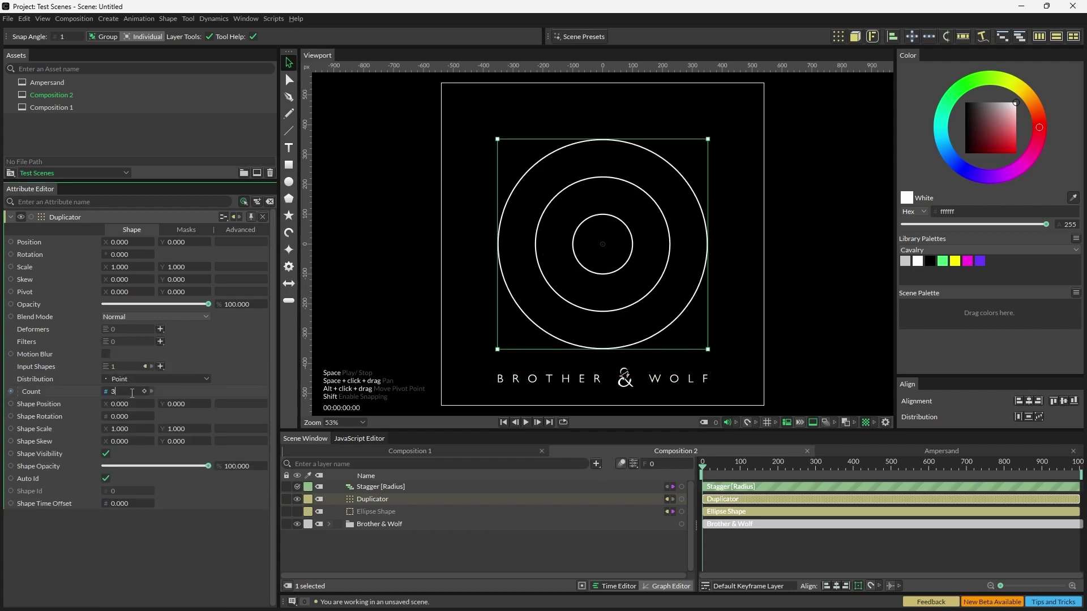
{"action": "type", "text": "0"}
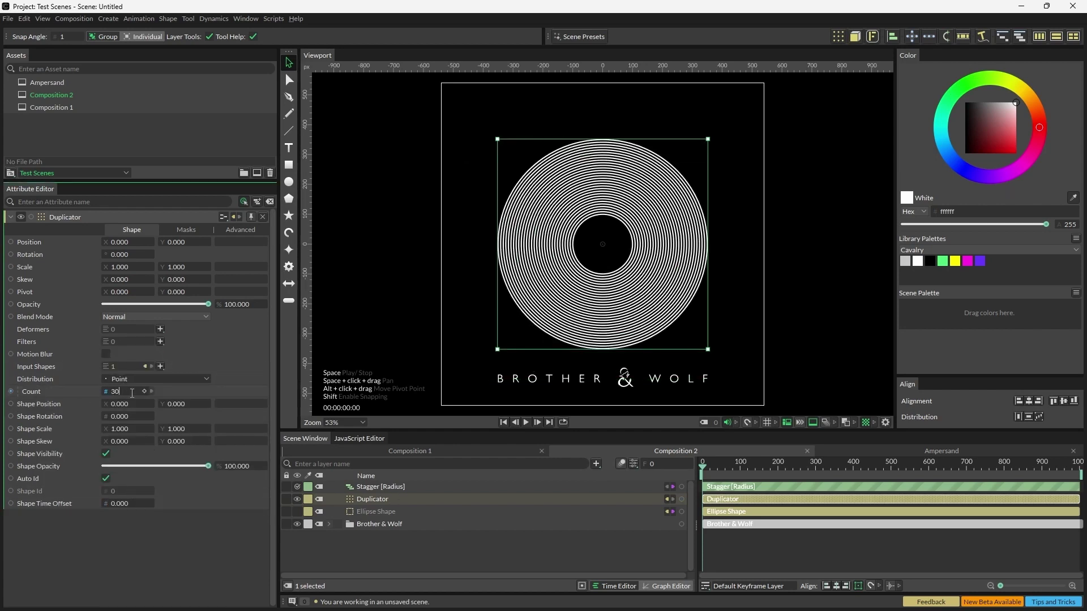
{"action": "left_click", "coordinate": [389, 511]}
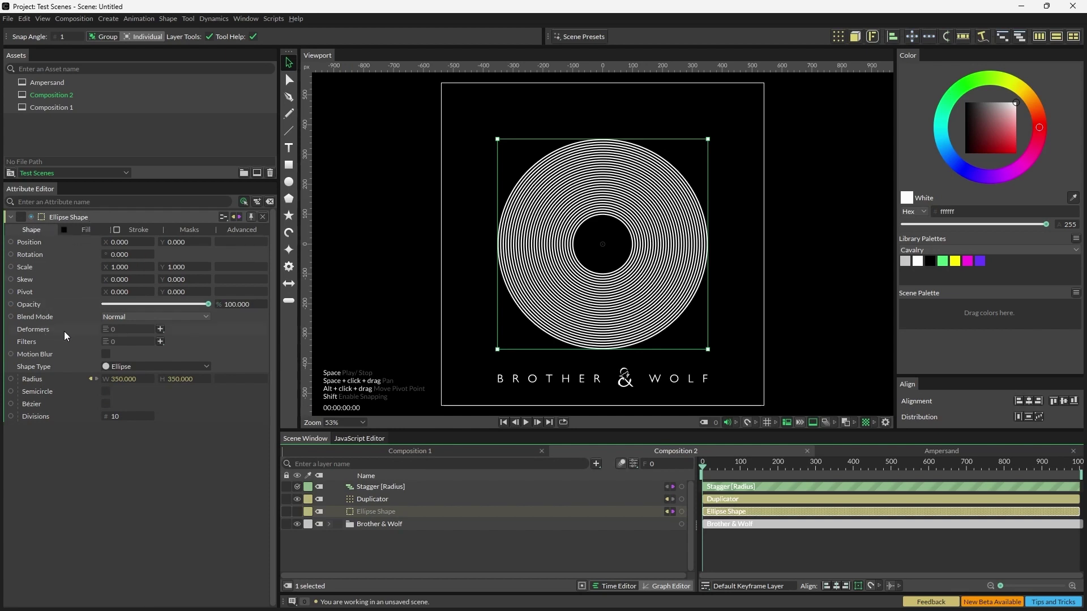
Add an Oscillator deformer to the rings, deforming along their normals.
{"action": "left_click", "coordinate": [160, 329]}
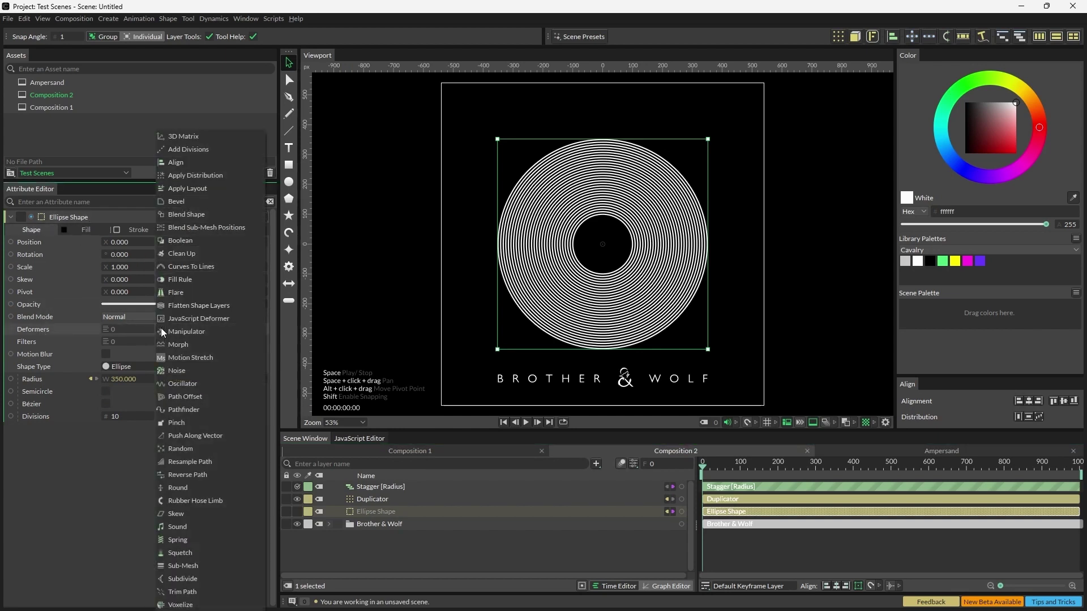
{"action": "left_click", "coordinate": [183, 381]}
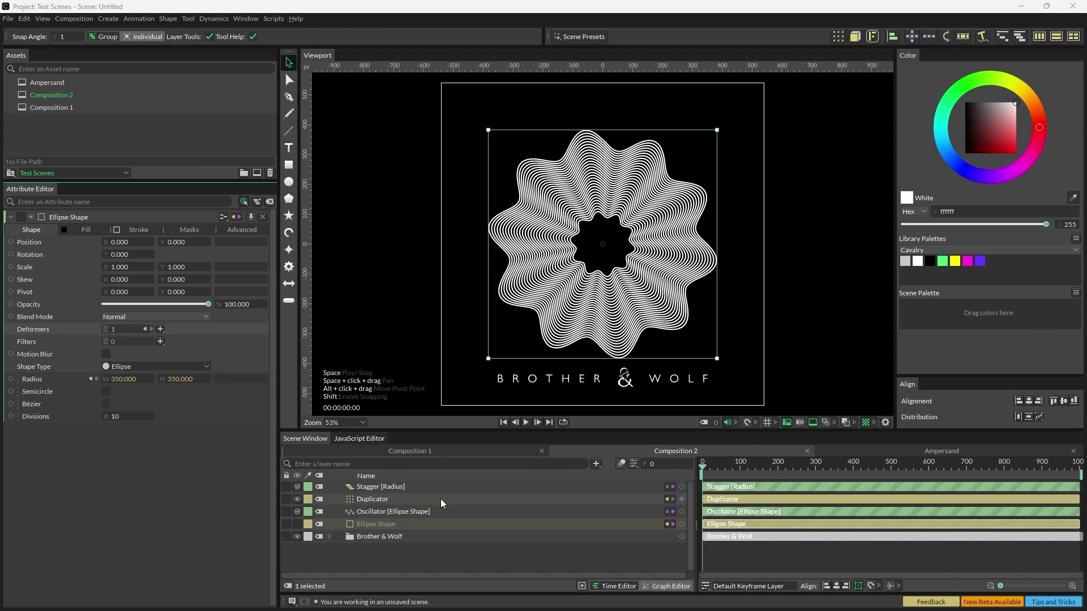
{"action": "left_click", "coordinate": [406, 511]}
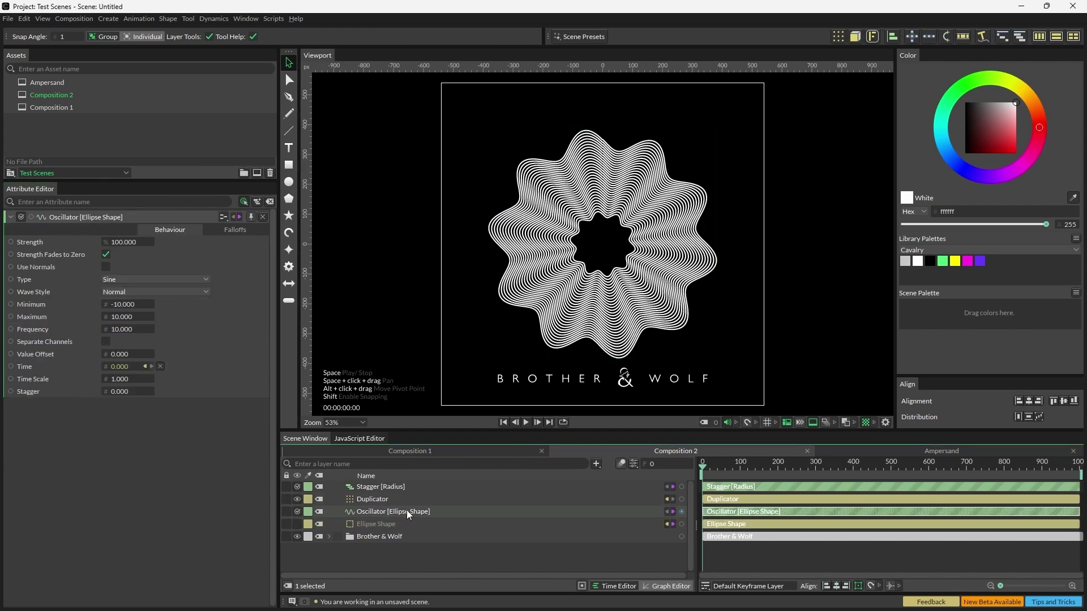
{"action": "left_click", "coordinate": [105, 267]}
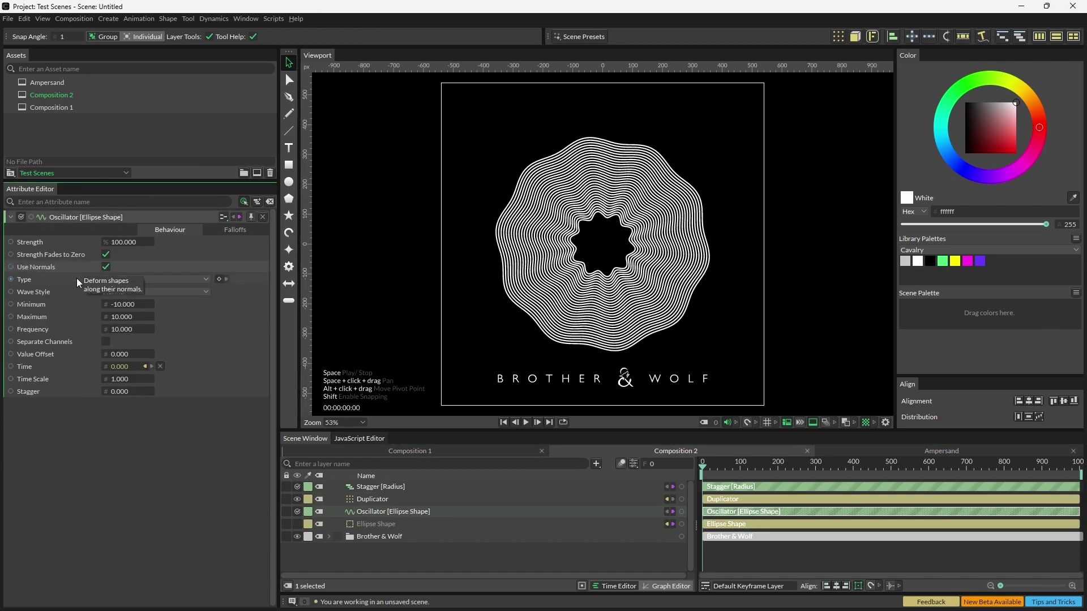
Set the oscillator's range from -50 to 50 with Stagger 5.
{"action": "left_click", "coordinate": [126, 304]}
{"action": "type", "text": "-"}
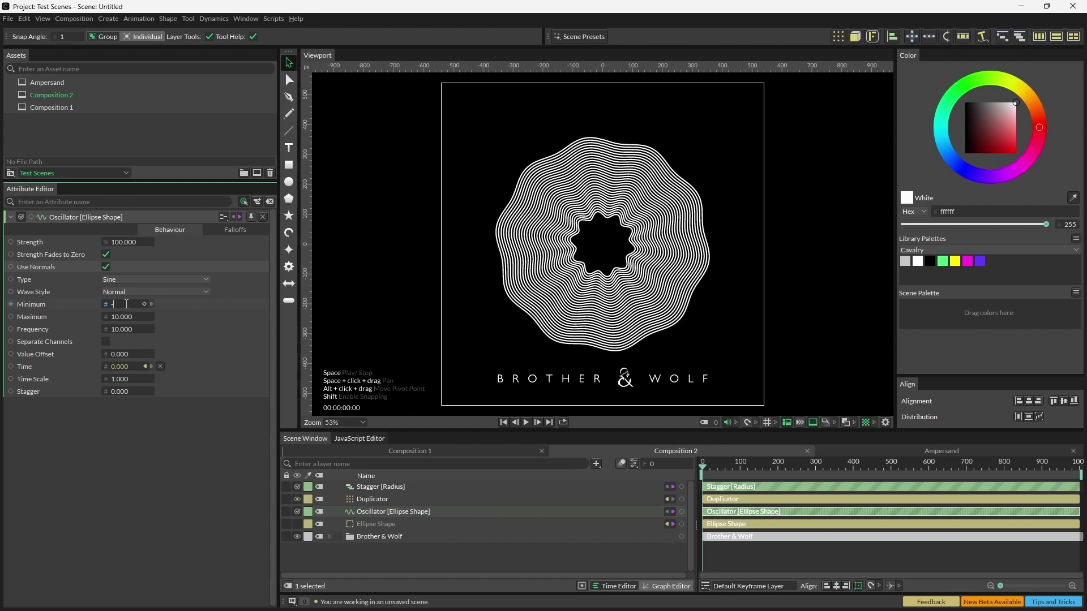
{"action": "type", "text": "50"}
{"action": "key", "text": "Tab"}
{"action": "type", "text": "50"}
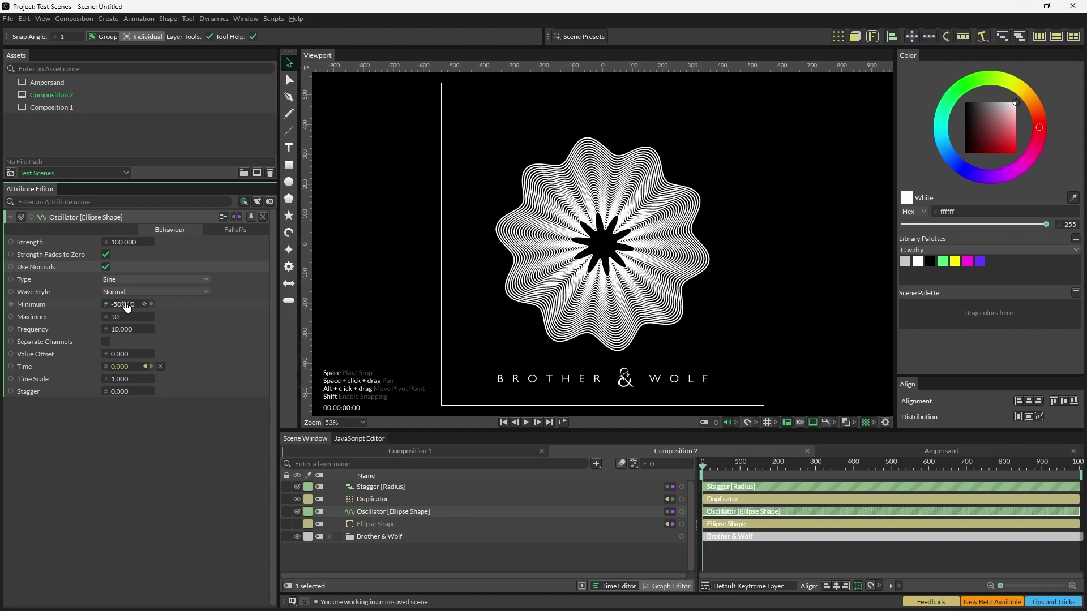
{"action": "key", "text": "Return"}
{"action": "left_click", "coordinate": [131, 392]}
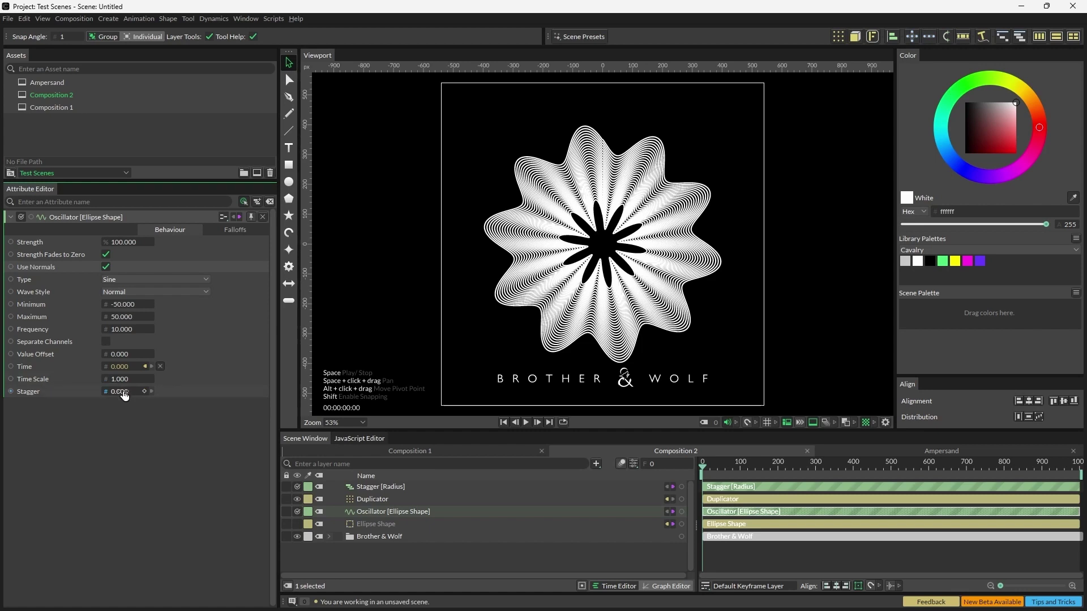
{"action": "type", "text": "5"}
{"action": "key", "text": "Return"}
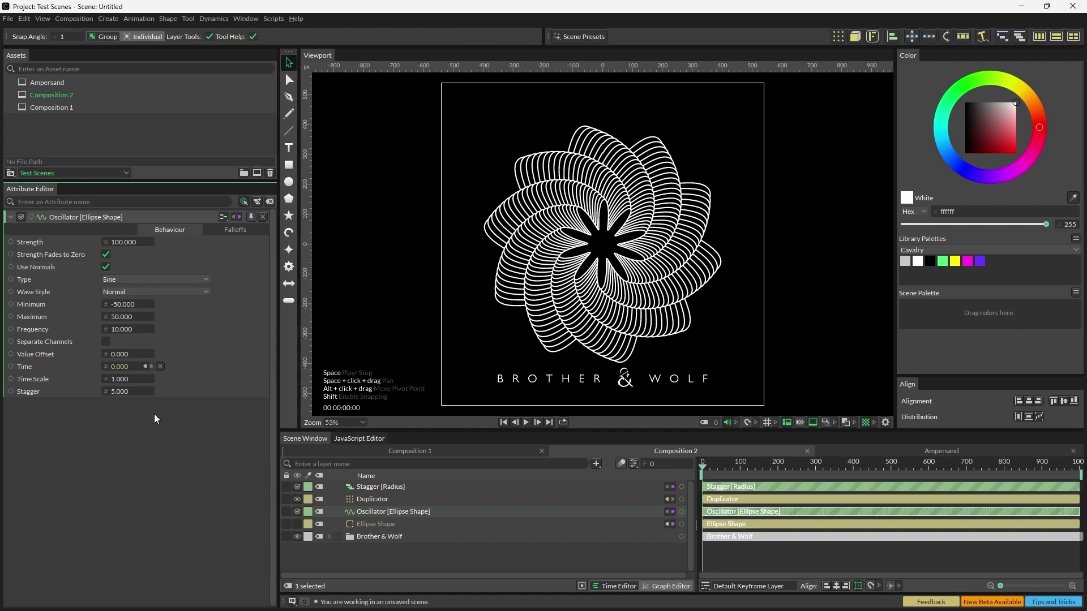
Add two Falloffs to the Oscillator from its Falloffs tab.
{"action": "left_click", "coordinate": [237, 229]}
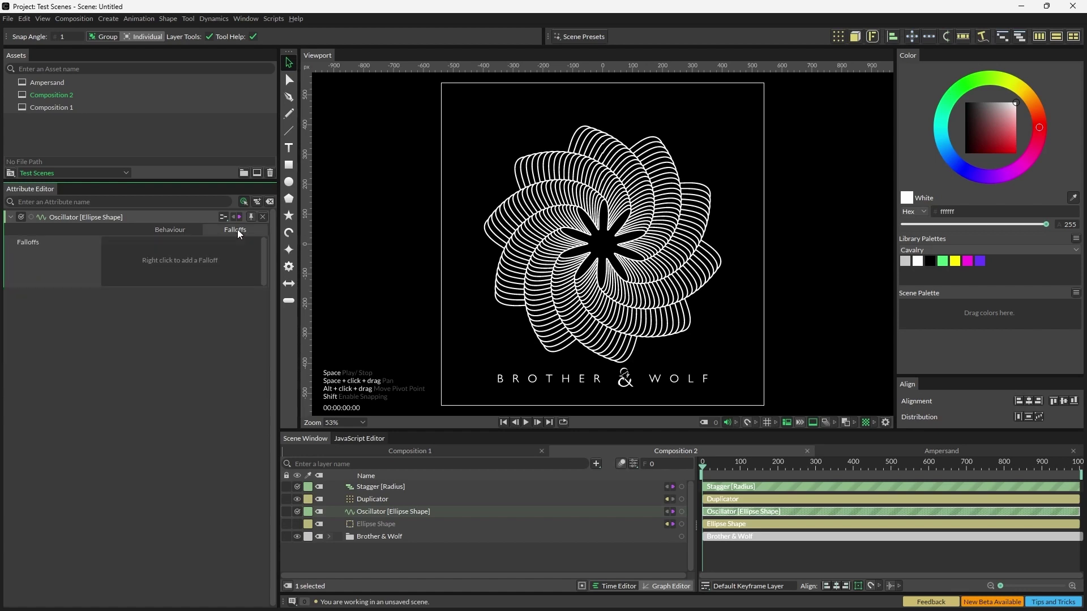
{"action": "right_click", "coordinate": [177, 247]}
{"action": "left_click", "coordinate": [322, 266]}
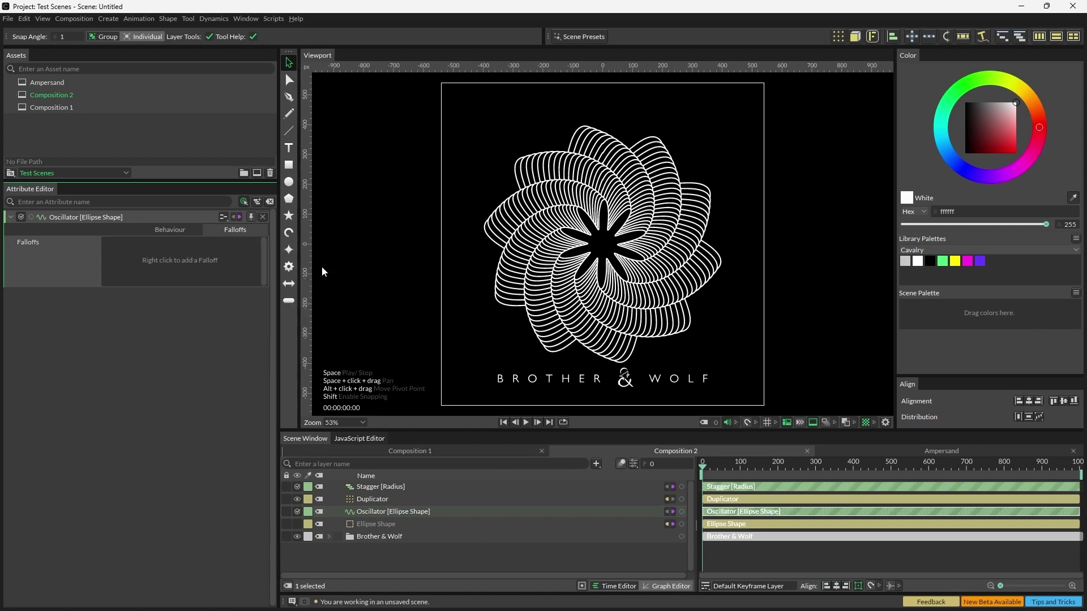
{"action": "right_click", "coordinate": [142, 268]}
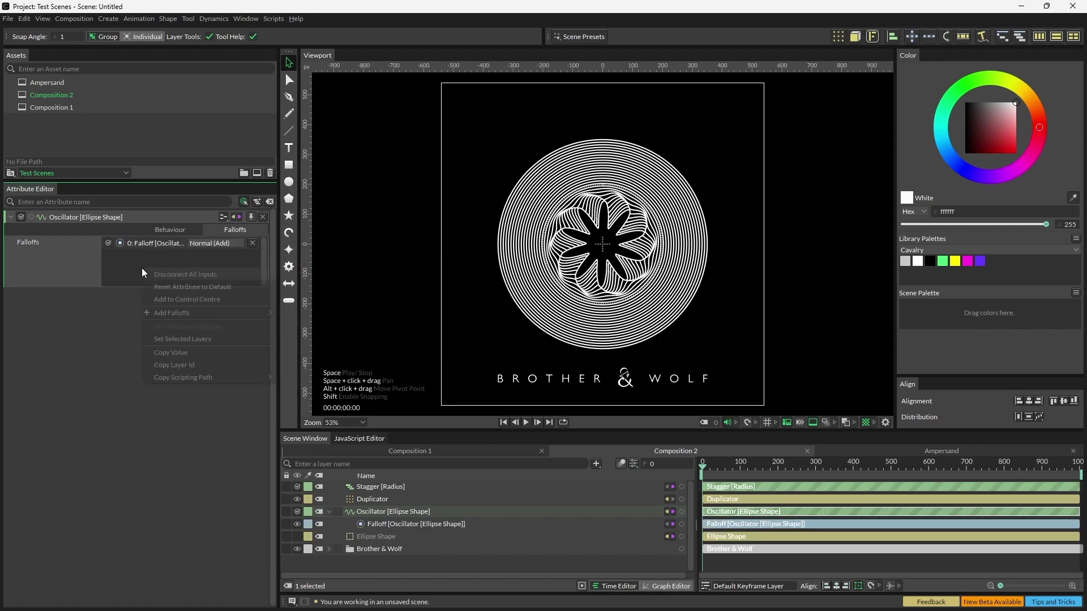
{"action": "mouse_move", "coordinate": [233, 312]}
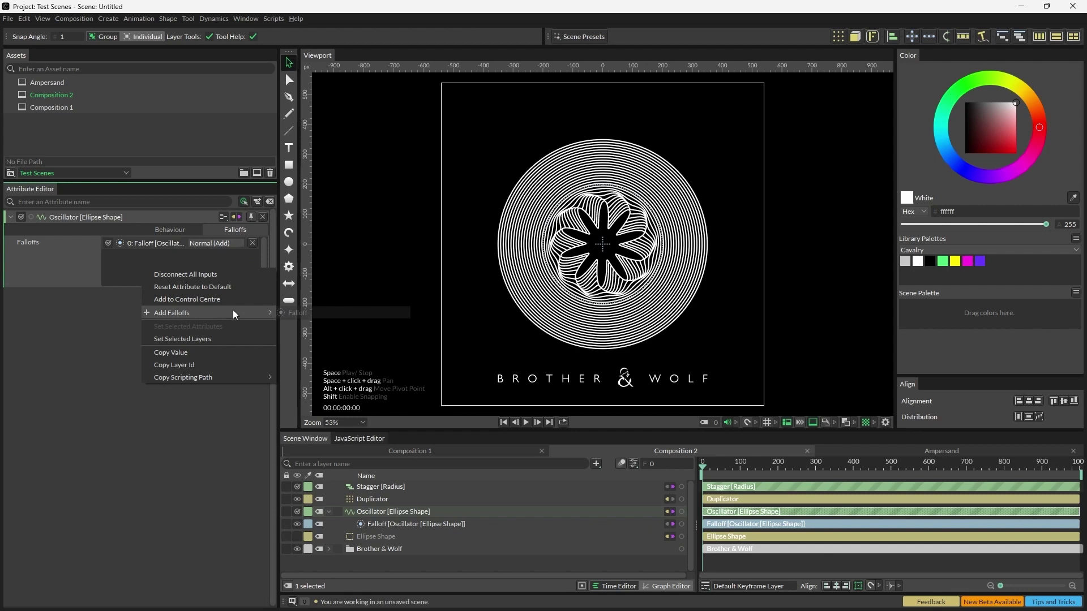
{"action": "left_click", "coordinate": [299, 314]}
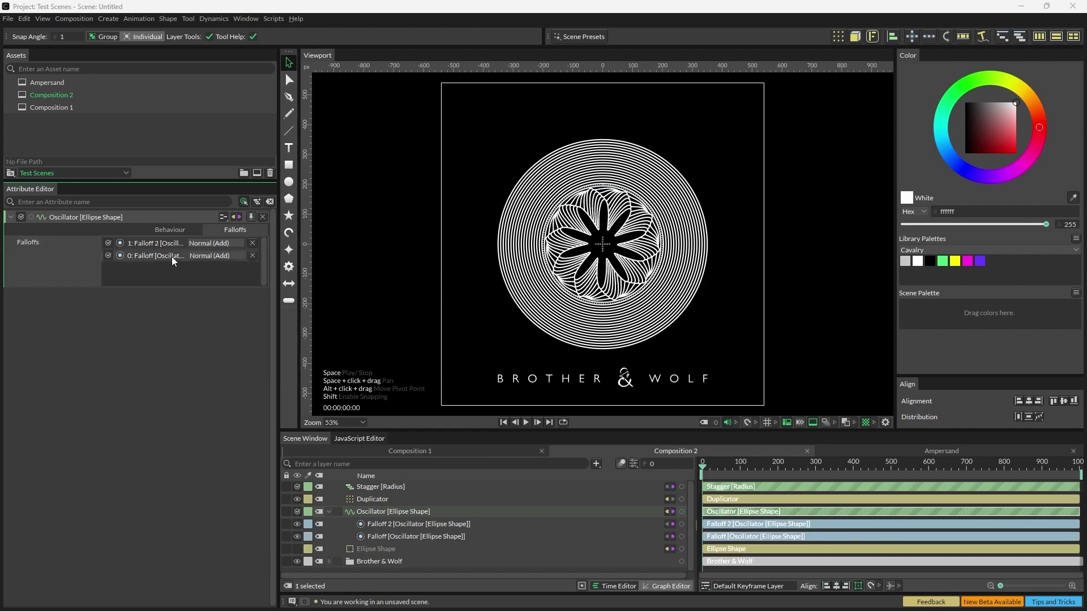
Set the first Falloff's Position X to 450 and link its position to Falloff 2.
{"action": "left_click", "coordinate": [391, 537]}
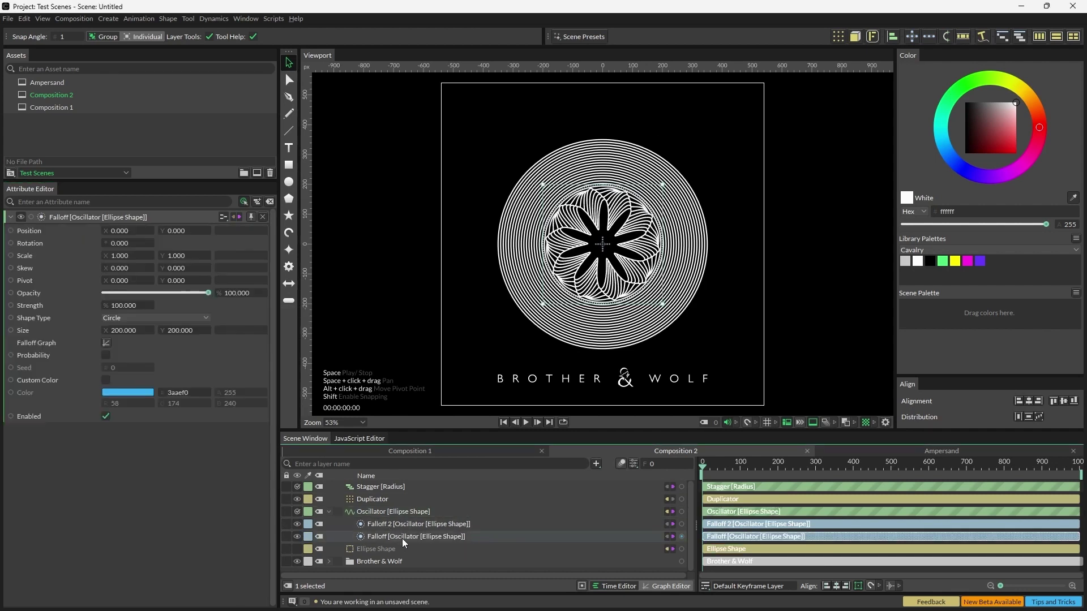
{"action": "left_click", "coordinate": [120, 231]}
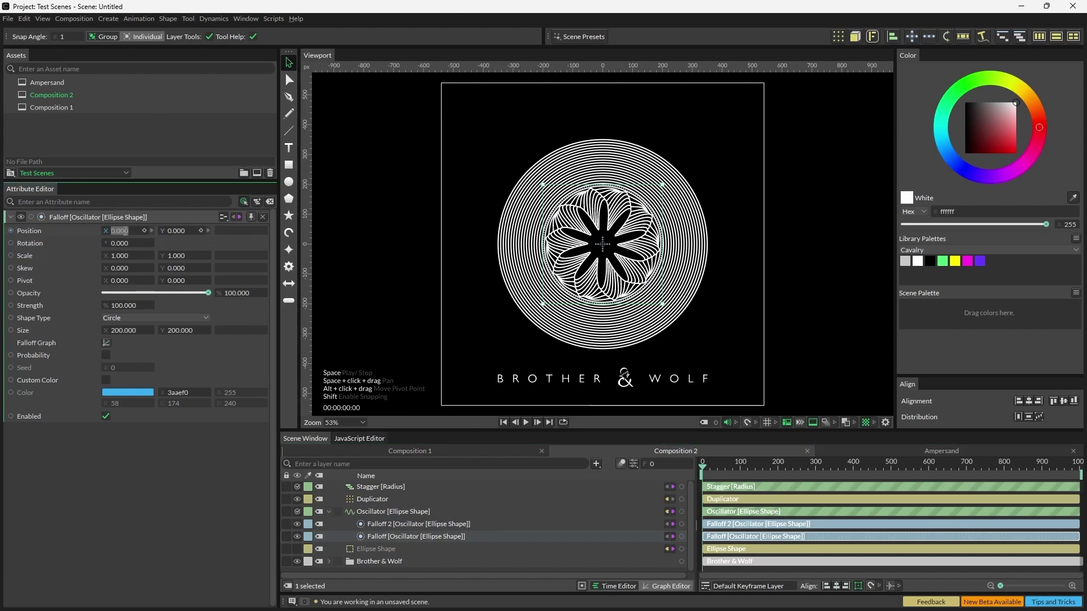
{"action": "type", "text": "450"}
{"action": "key", "text": "Return"}
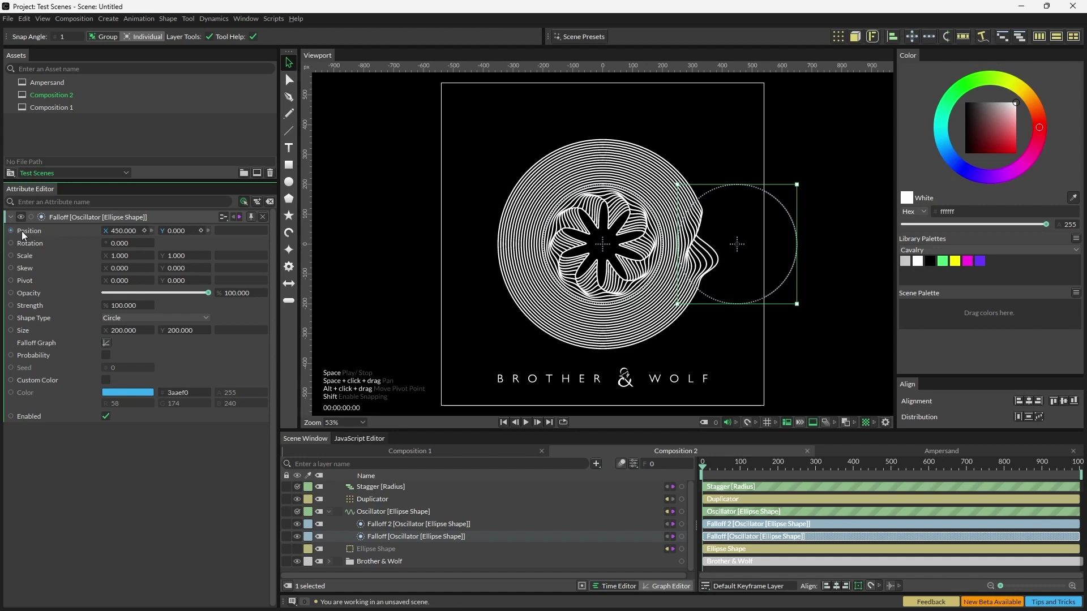
{"action": "left_click_drag", "start_coordinate": [12, 232], "coordinate": [420, 524]}
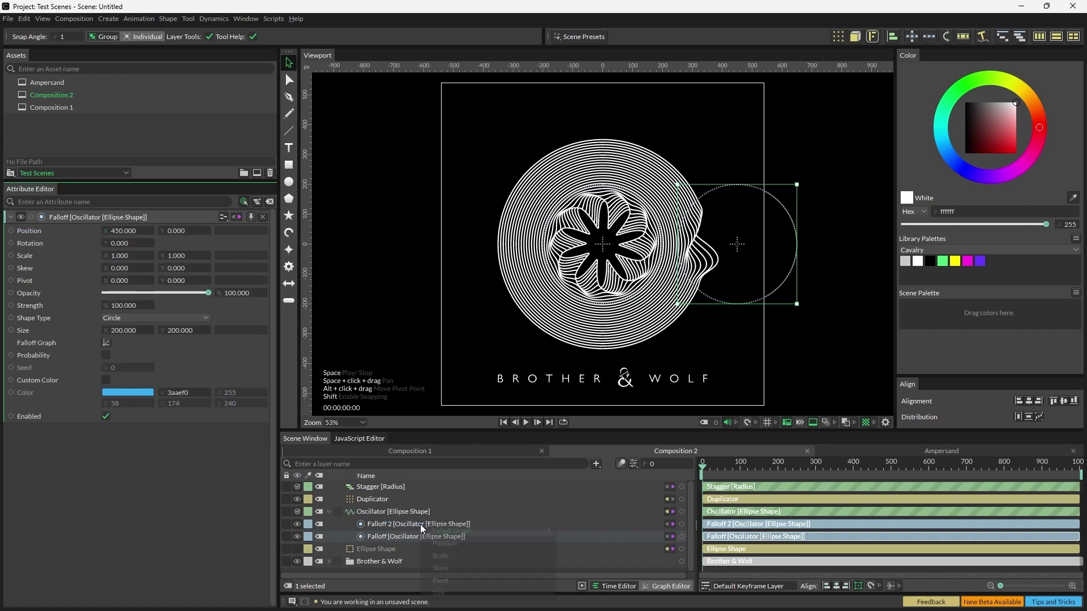
{"action": "left_click", "coordinate": [447, 543]}
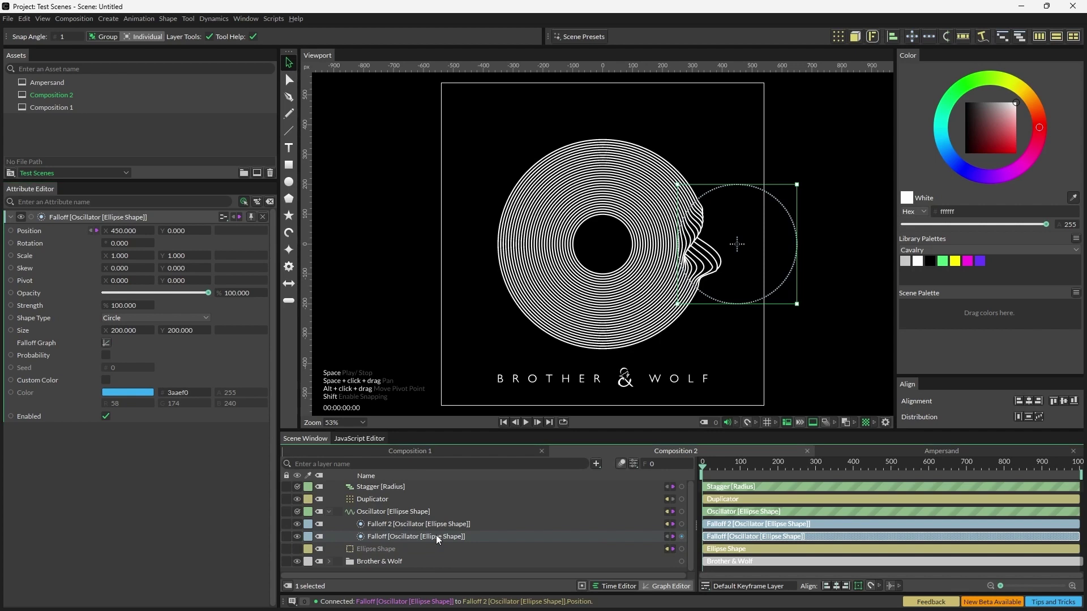
Set the first Falloff's Size to 350 and link it to Falloff 2's size.
{"action": "left_click", "coordinate": [123, 331]}
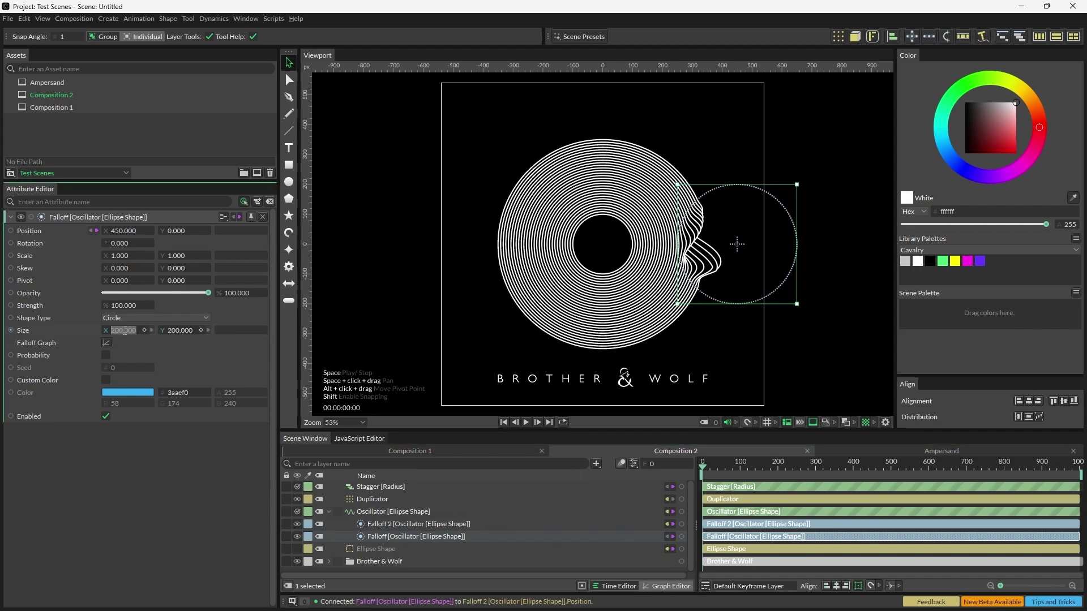
{"action": "type", "text": "350"}
{"action": "key", "text": "Return"}
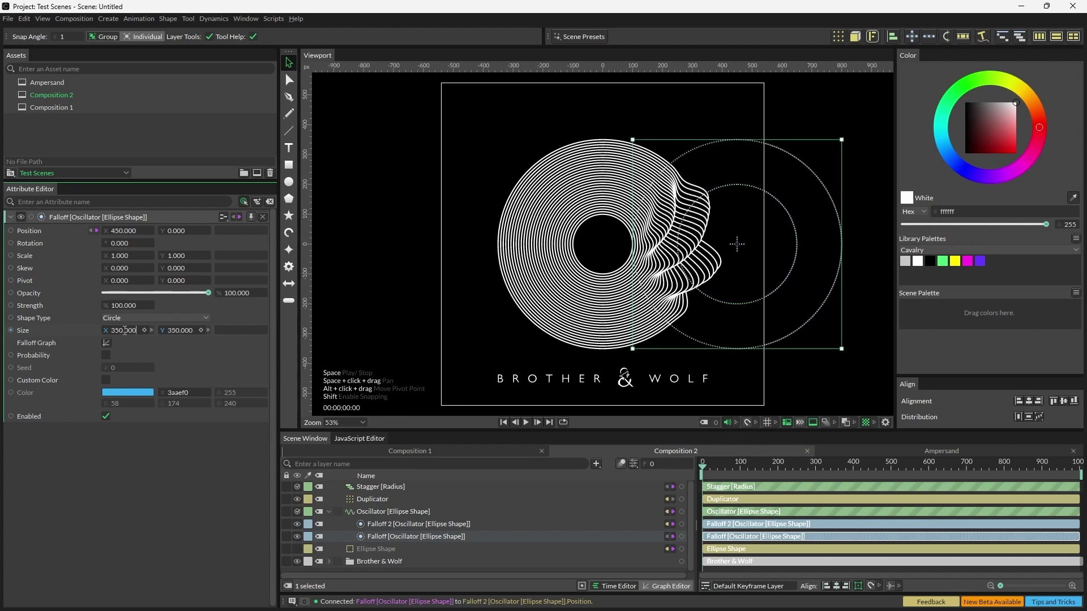
{"action": "left_click_drag", "start_coordinate": [10, 330], "coordinate": [436, 525]}
{"action": "left_click", "coordinate": [461, 592]}
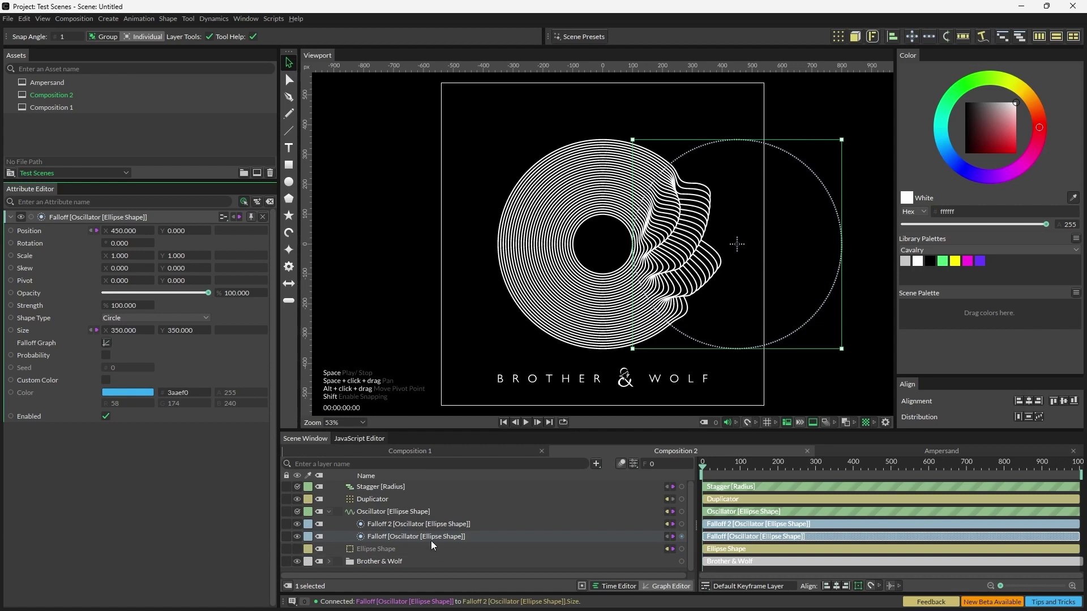
Mirror Falloff 2 with a *-1 position expression, then reposition the first Falloff.
{"action": "left_click", "coordinate": [399, 523]}
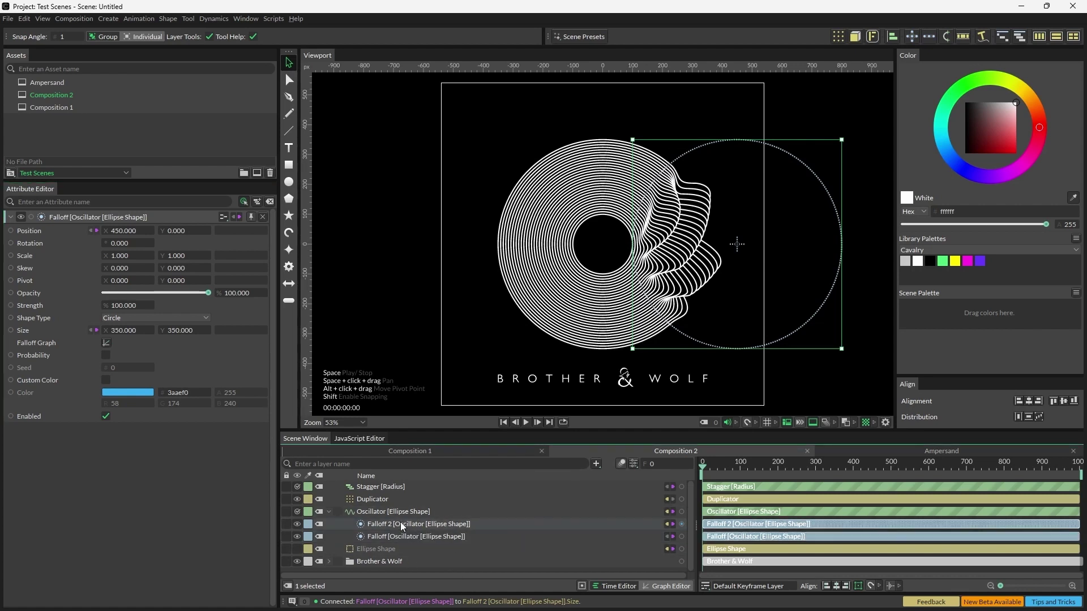
{"action": "right_click", "coordinate": [50, 232]}
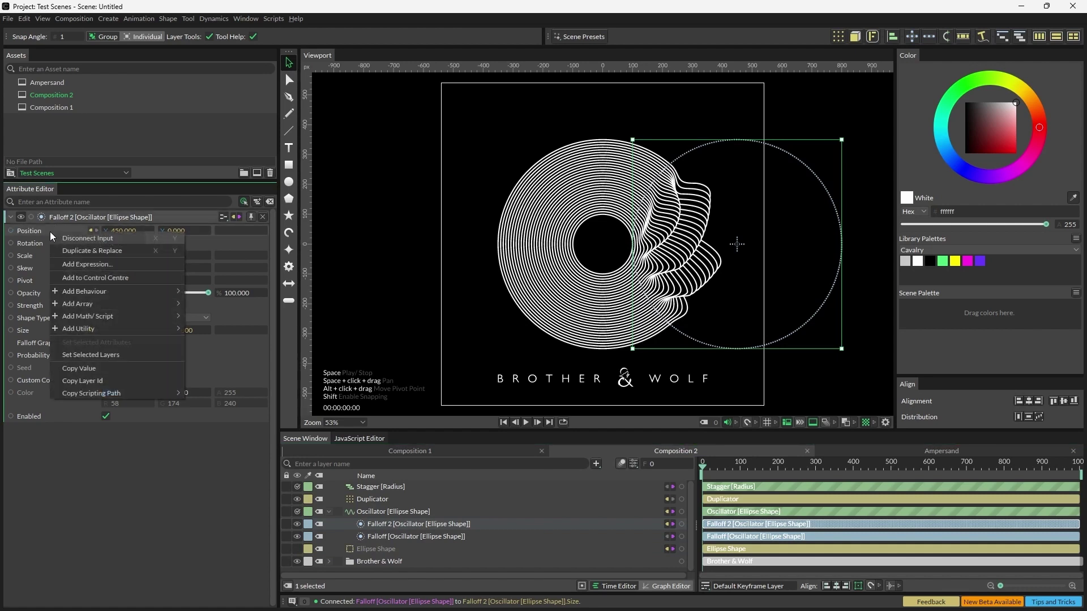
{"action": "left_click", "coordinate": [88, 264]}
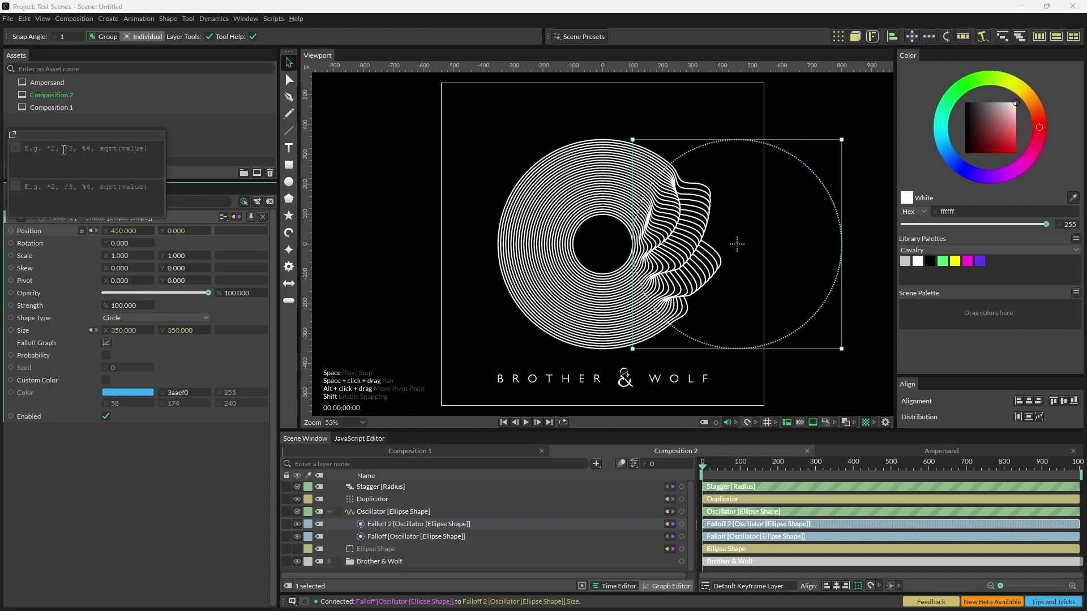
{"action": "type", "text": "*-1"}
{"action": "key", "text": "Tab"}
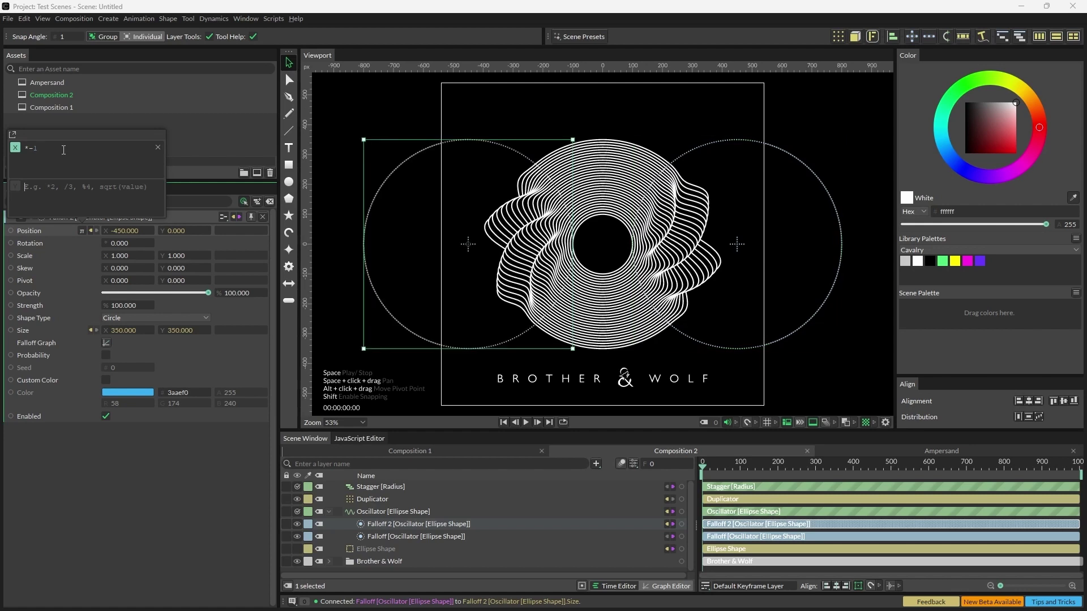
{"action": "type", "text": "*-1"}
{"action": "left_click", "coordinate": [399, 537]}
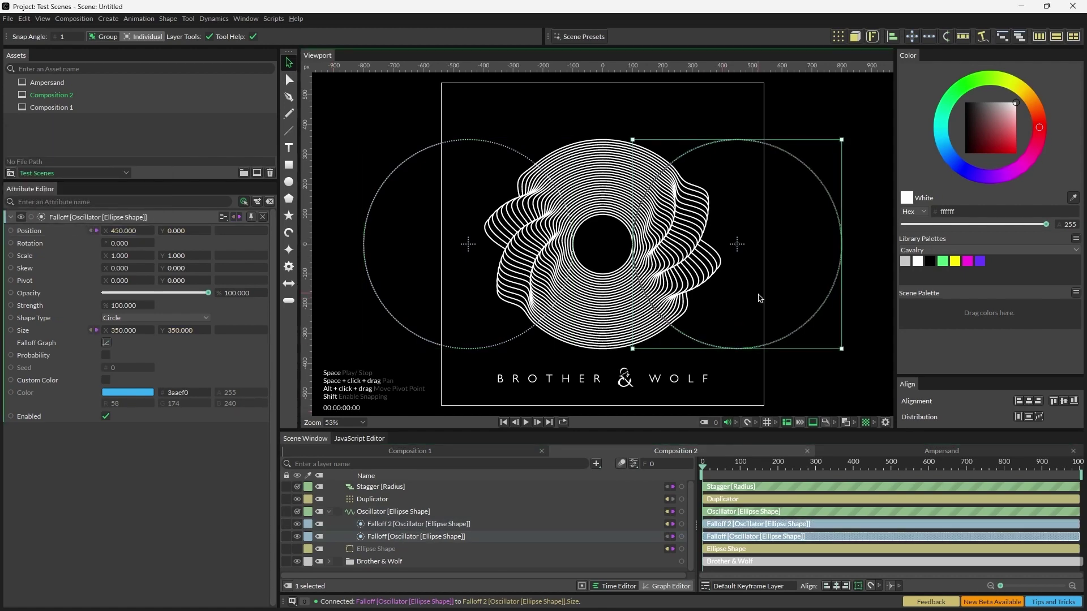
{"action": "left_click_drag", "start_coordinate": [733, 298], "coordinate": [756, 275]}
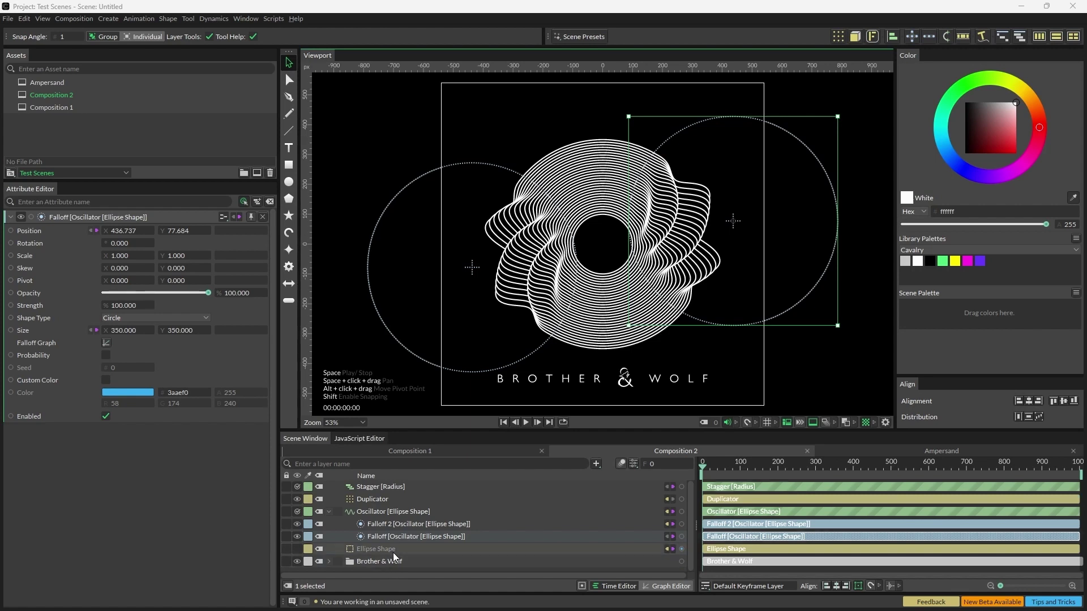
Drive the Duplicator's Shape Rotation with a Stagger whose Maximum is 300.
{"action": "left_click", "coordinate": [366, 498]}
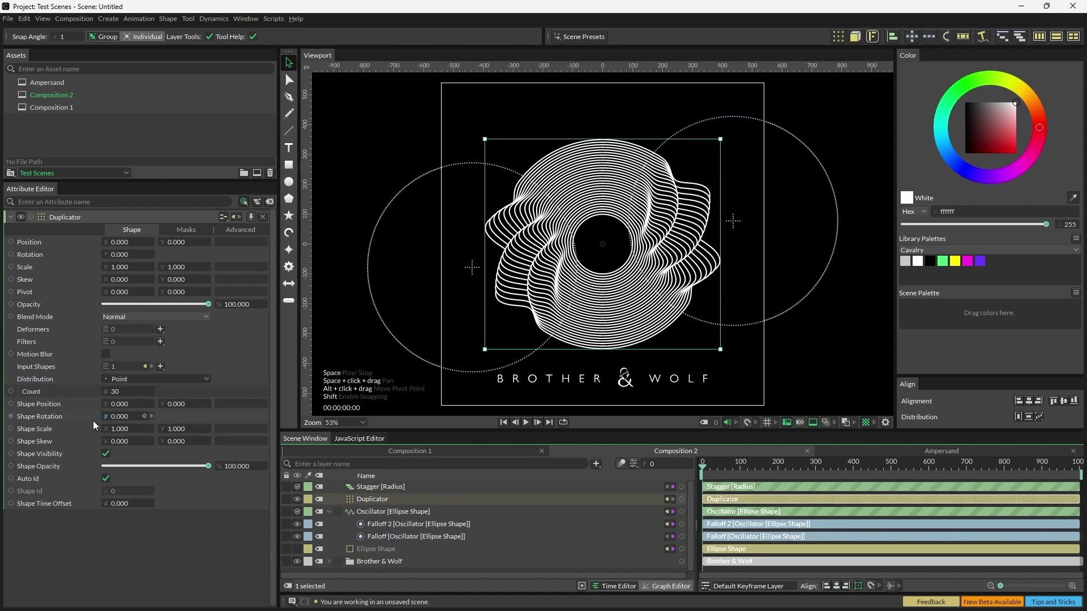
{"action": "right_click", "coordinate": [74, 415]}
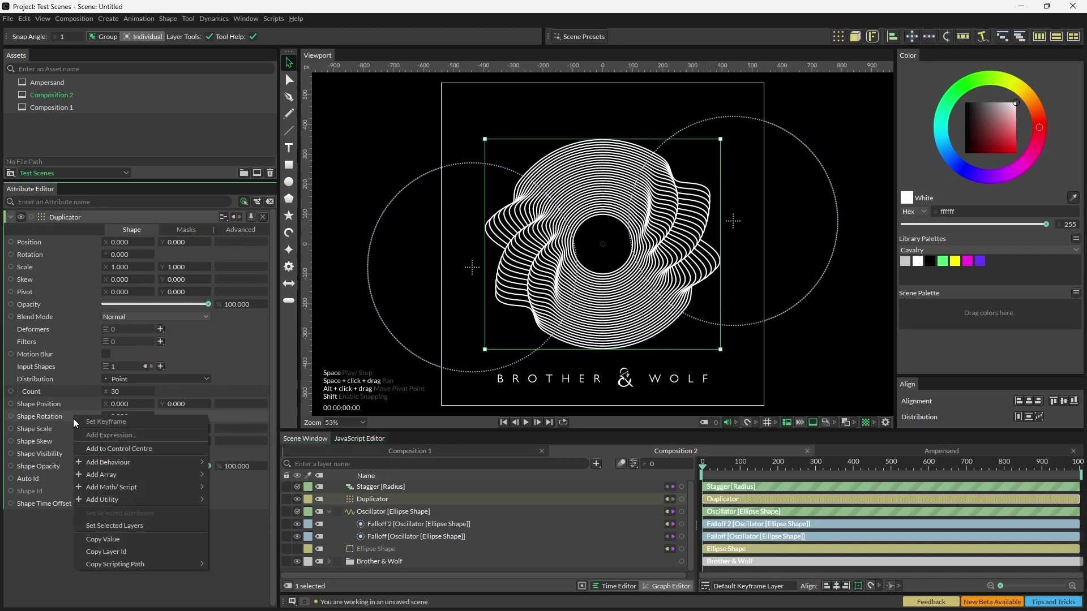
{"action": "mouse_move", "coordinate": [122, 466]}
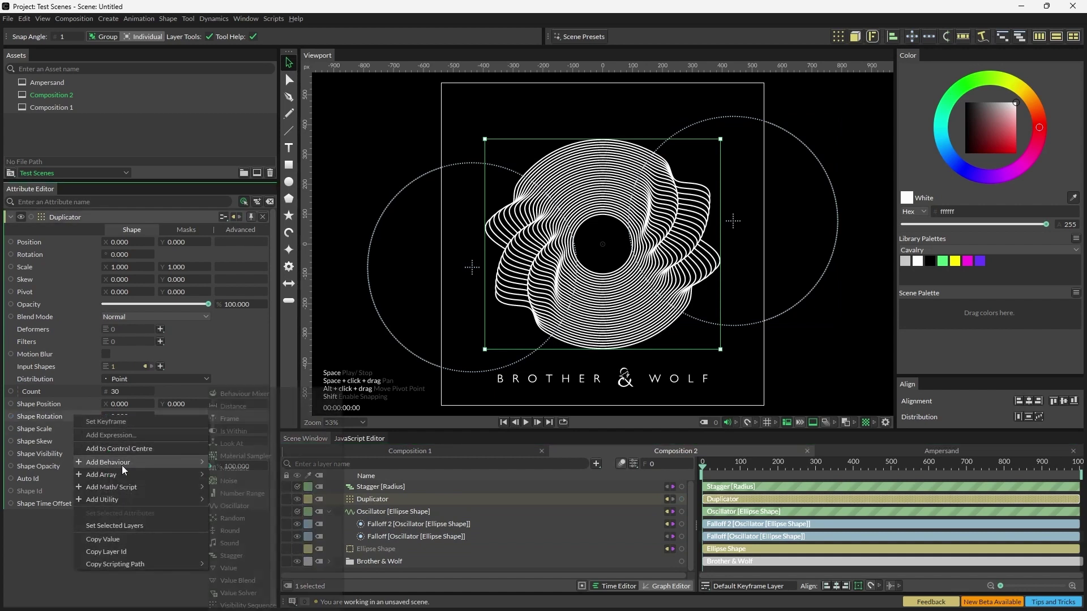
{"action": "left_click", "coordinate": [232, 553]}
{"action": "left_click", "coordinate": [386, 501]}
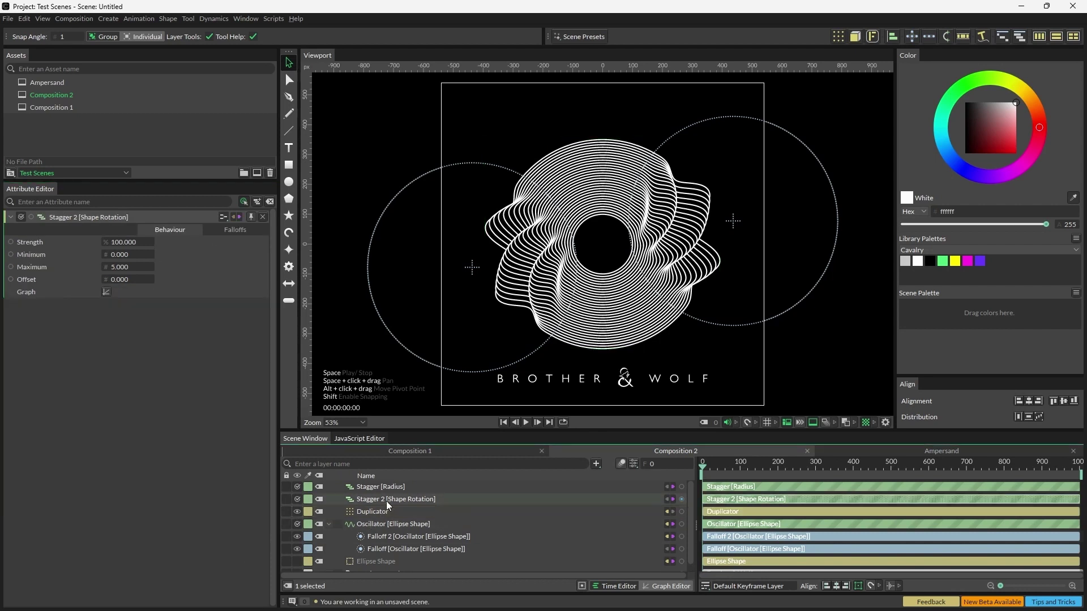
{"action": "left_click", "coordinate": [125, 270]}
{"action": "type", "text": "300"}
{"action": "key", "text": "Return"}
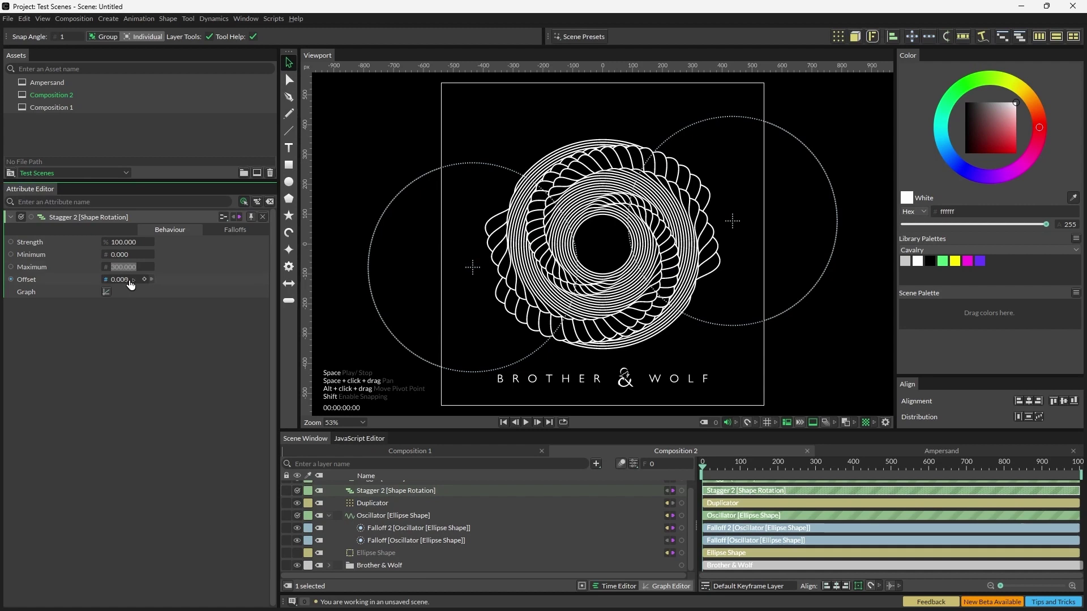
Add a Drop Shadow filter to the Ellipse Shape, offset X 13, Y -9.
{"action": "left_click", "coordinate": [384, 550]}
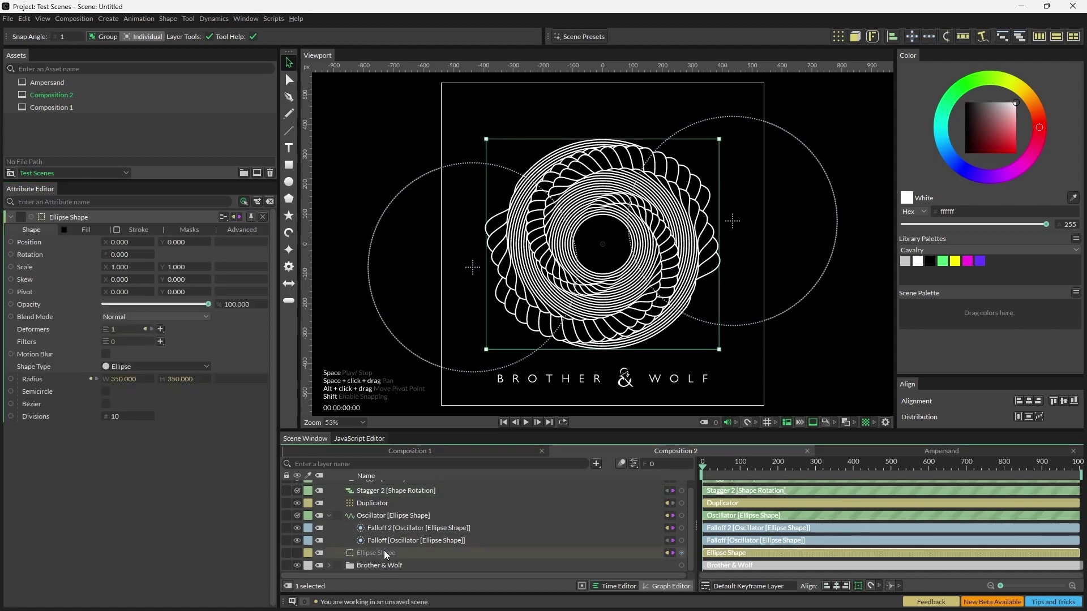
{"action": "left_click", "coordinate": [161, 341]}
{"action": "left_click", "coordinate": [187, 283]}
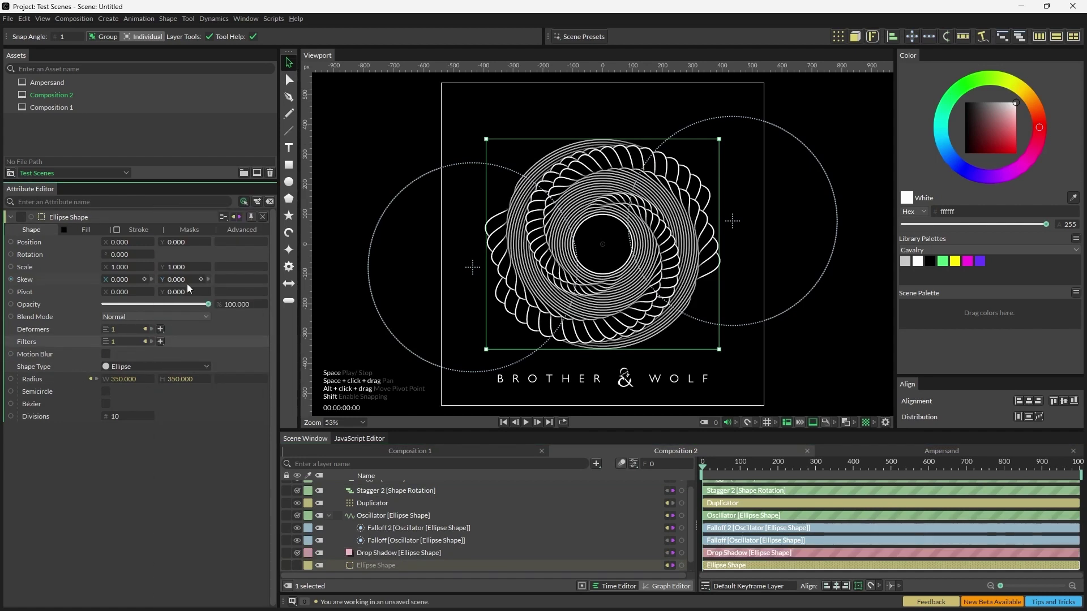
{"action": "left_click", "coordinate": [383, 553]}
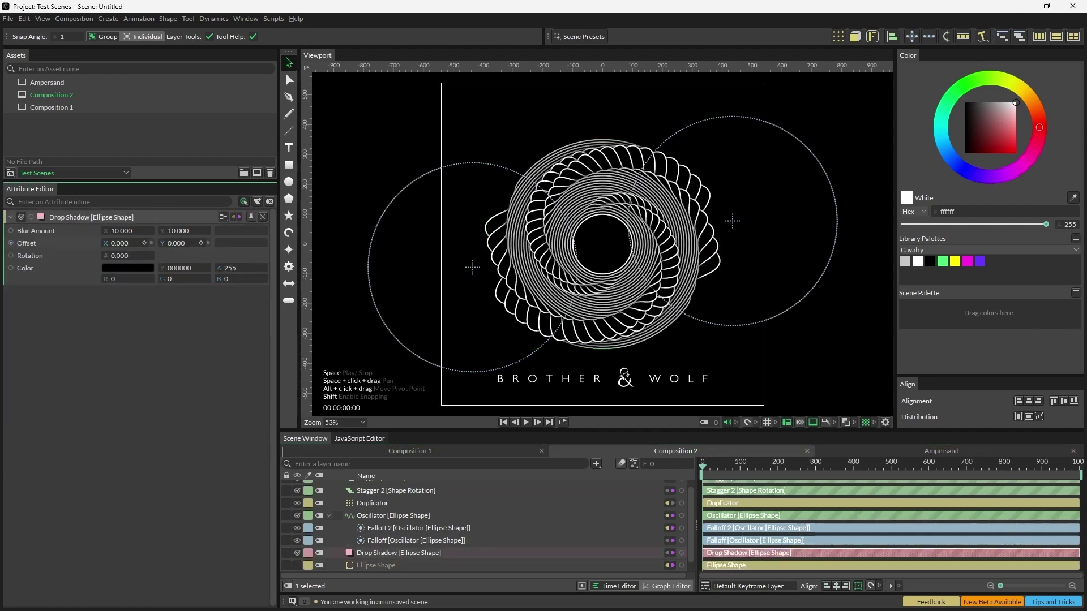
{"action": "left_click_drag", "start_coordinate": [122, 243], "coordinate": [167, 243]}
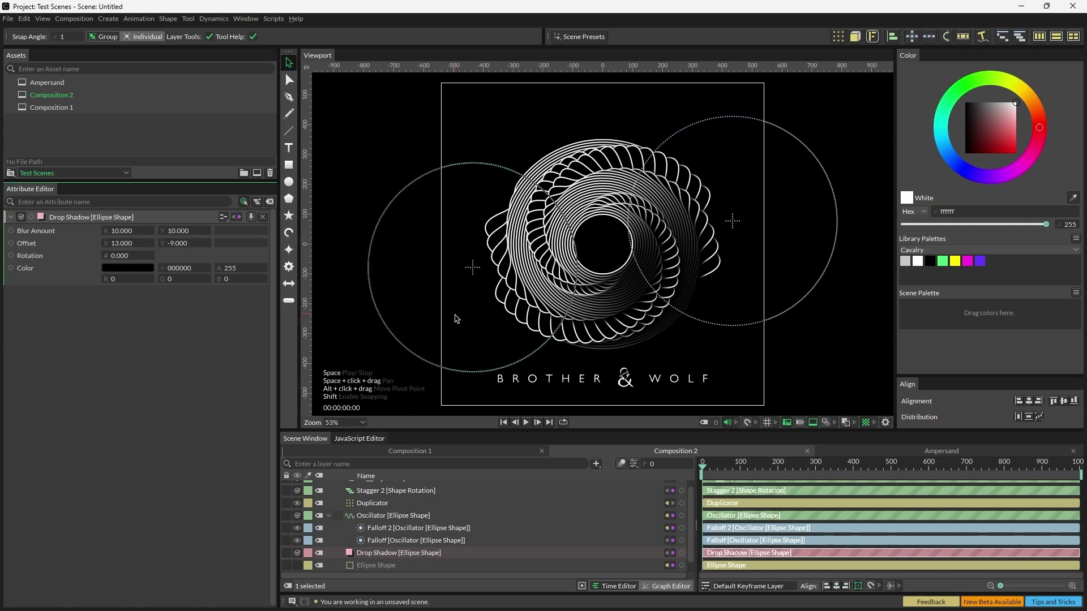
Set the Oscillator's Wave Style to Triangle, giving the spiral rings sharp, angular petals.
{"action": "left_click", "coordinate": [386, 515]}
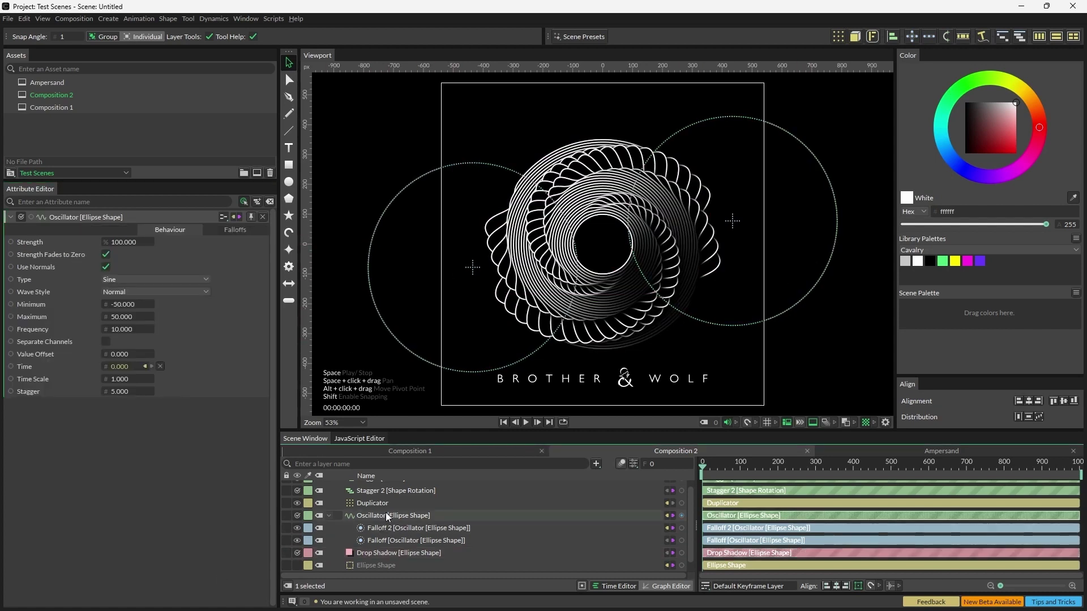
{"action": "left_click", "coordinate": [152, 292]}
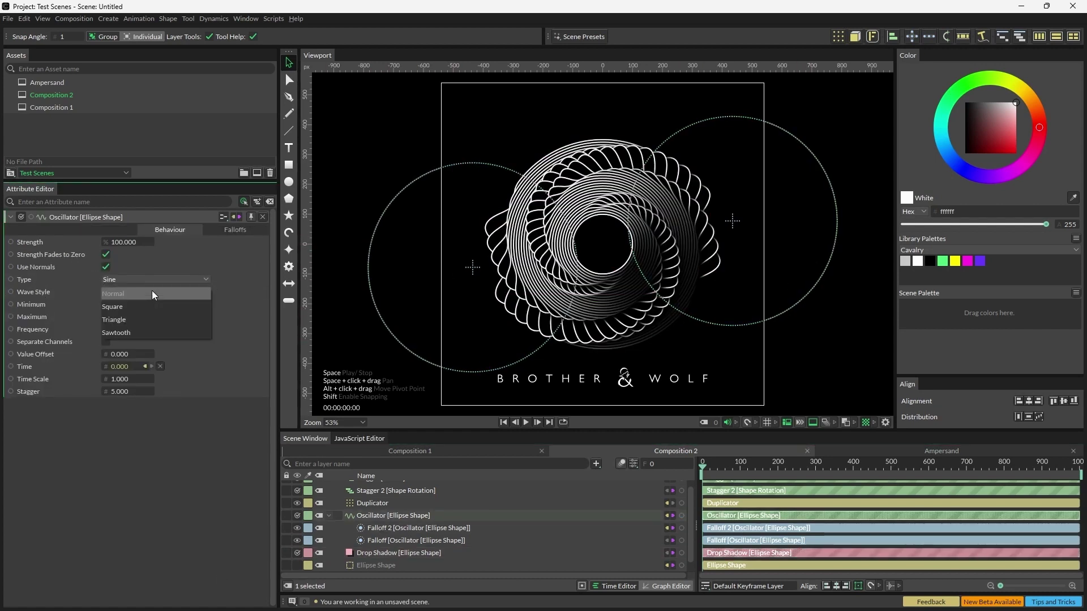
{"action": "left_click", "coordinate": [137, 324]}
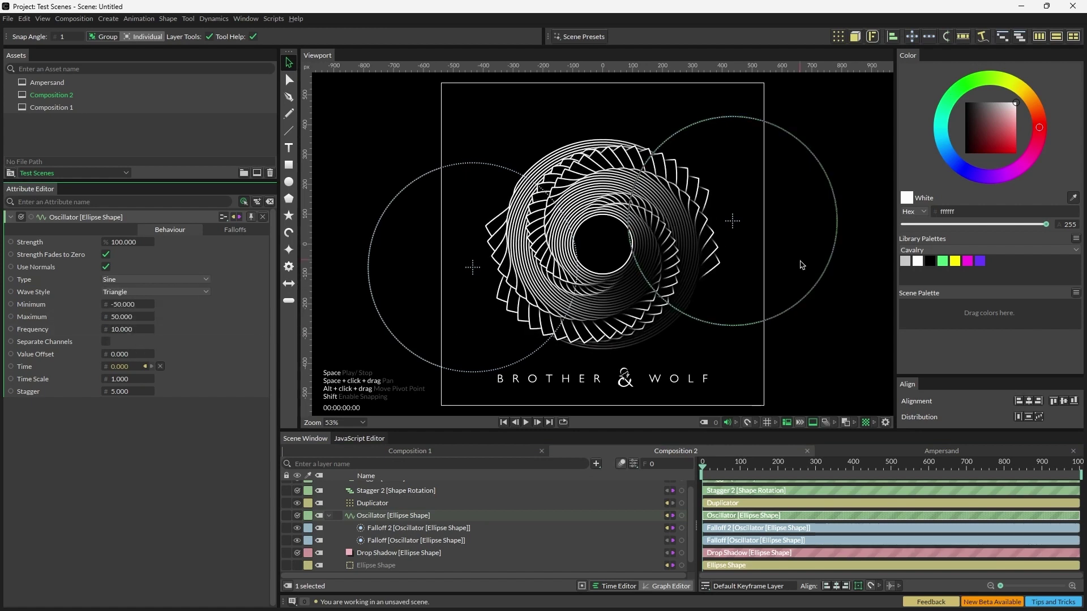